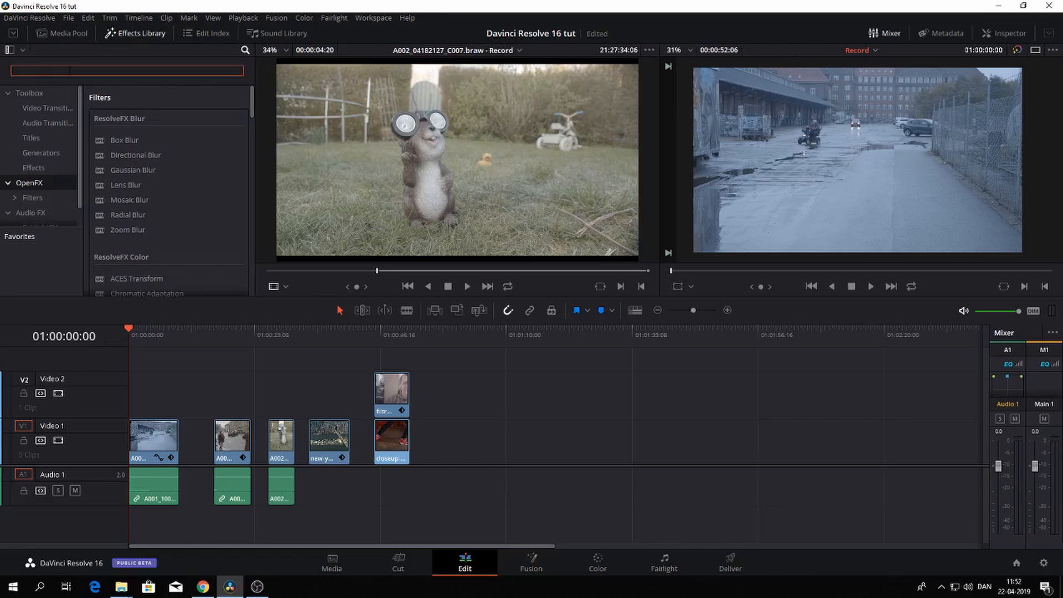
Step: Find the Analog Damage filter in the effects and apply it to the first clip on Video 1
type("ana")
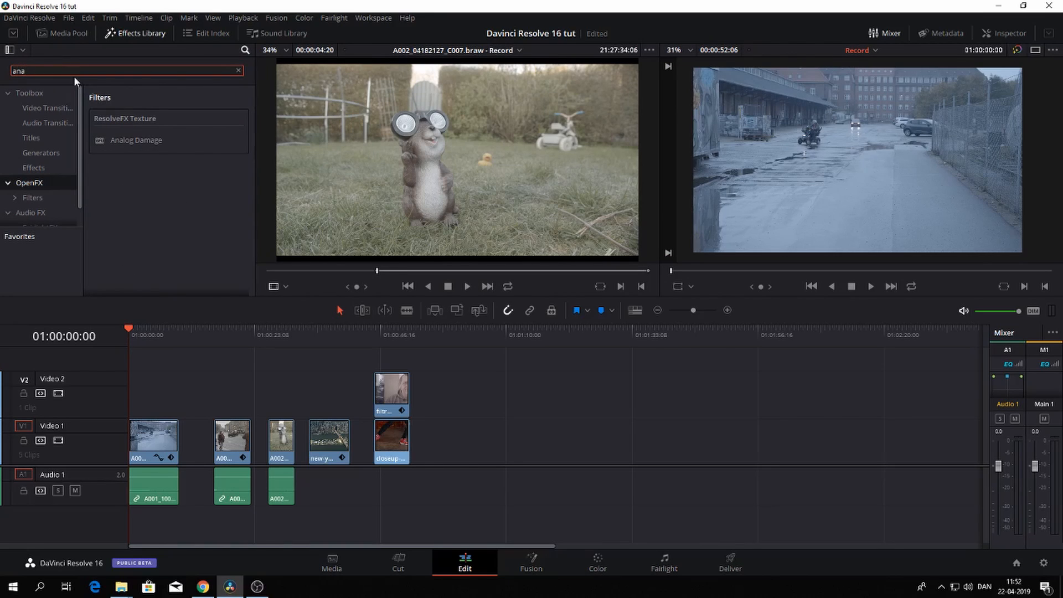
left_click(138, 141)
left_click_drag(140, 145, 151, 449)
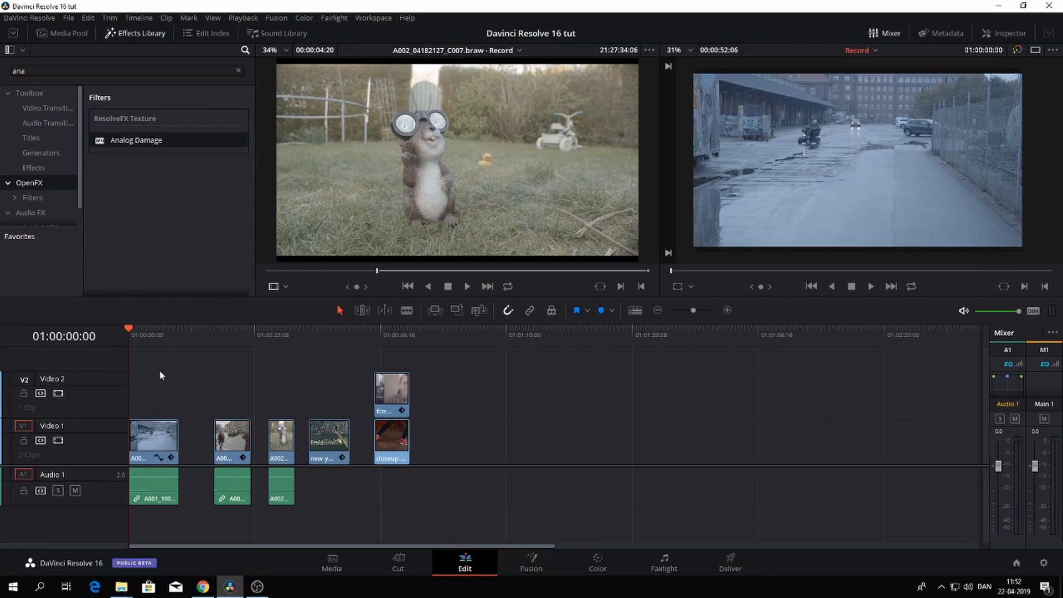
Step: Park the playhead at 01:00:05:22, select the first clip and show its Analog Damage settings
left_click(160, 335)
left_click(142, 443)
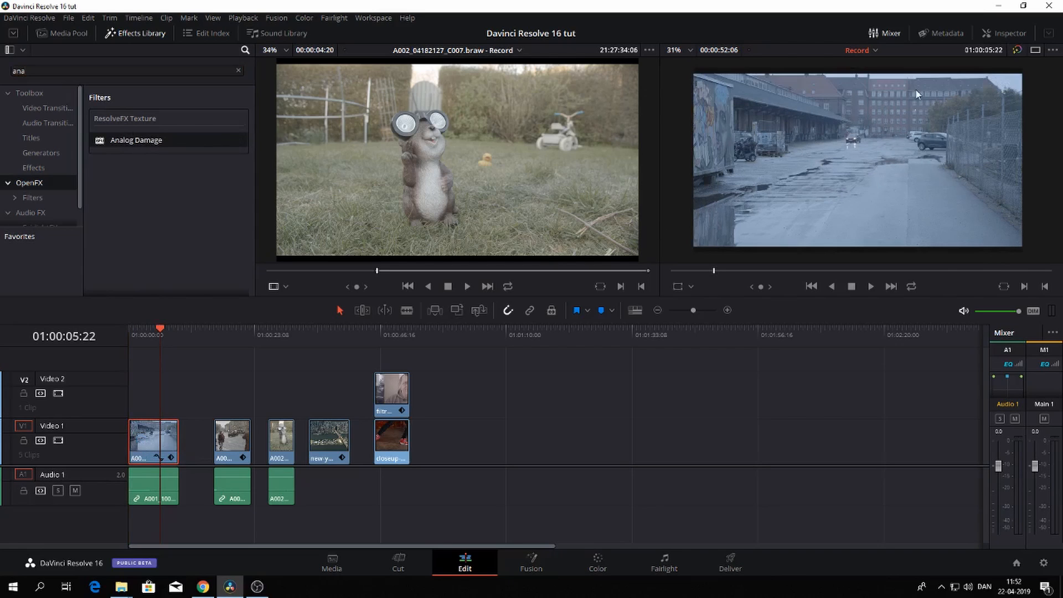
left_click(998, 32)
left_click(970, 67)
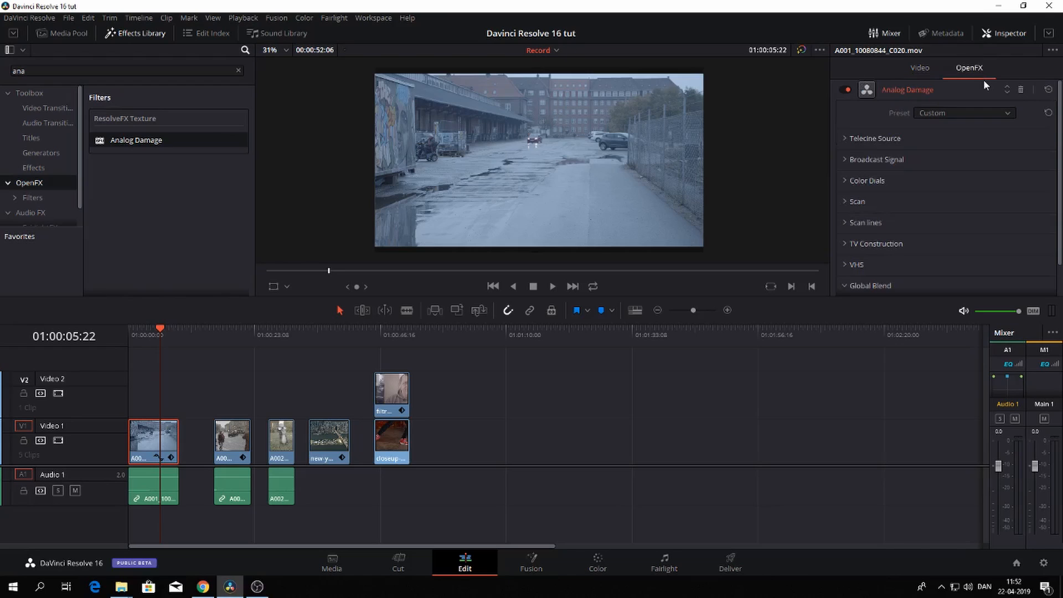
Step: Set the Analog Damage preset to Early Television and play the clip to preview it
left_click(1006, 111)
left_click(987, 119)
left_click(962, 110)
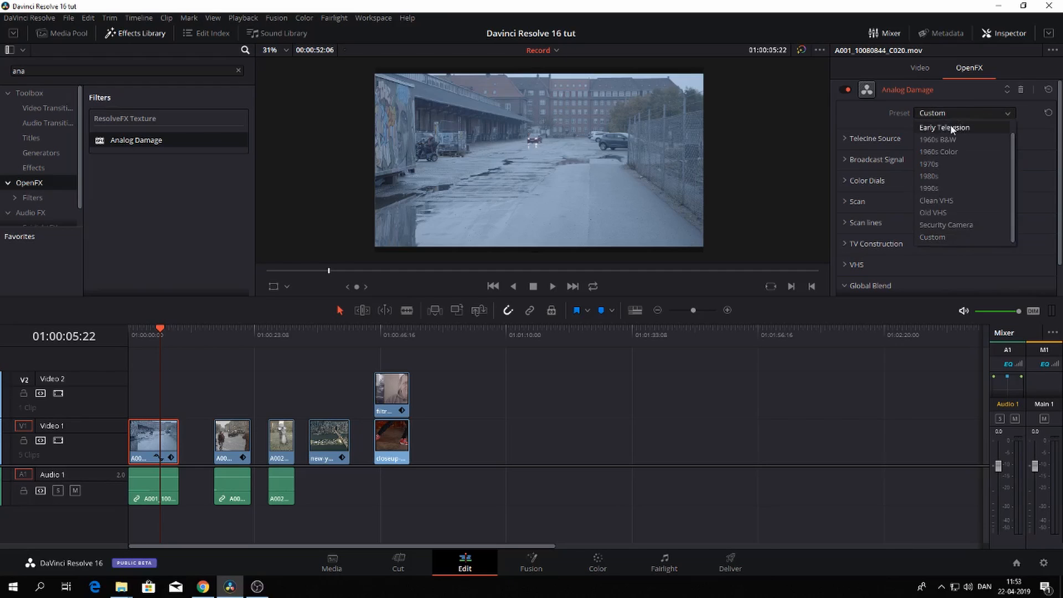
left_click(949, 125)
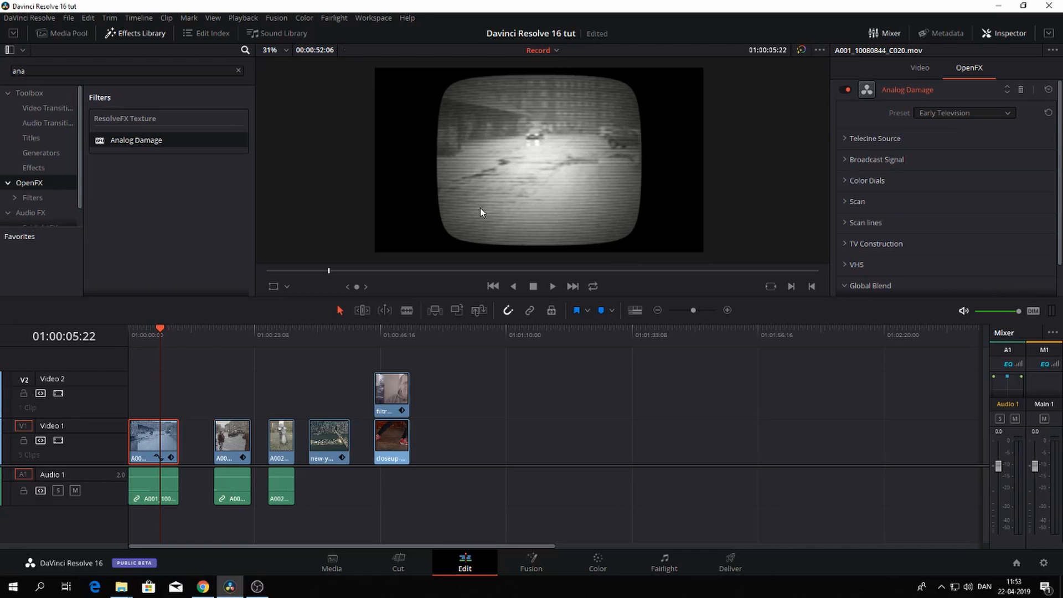
key("p")
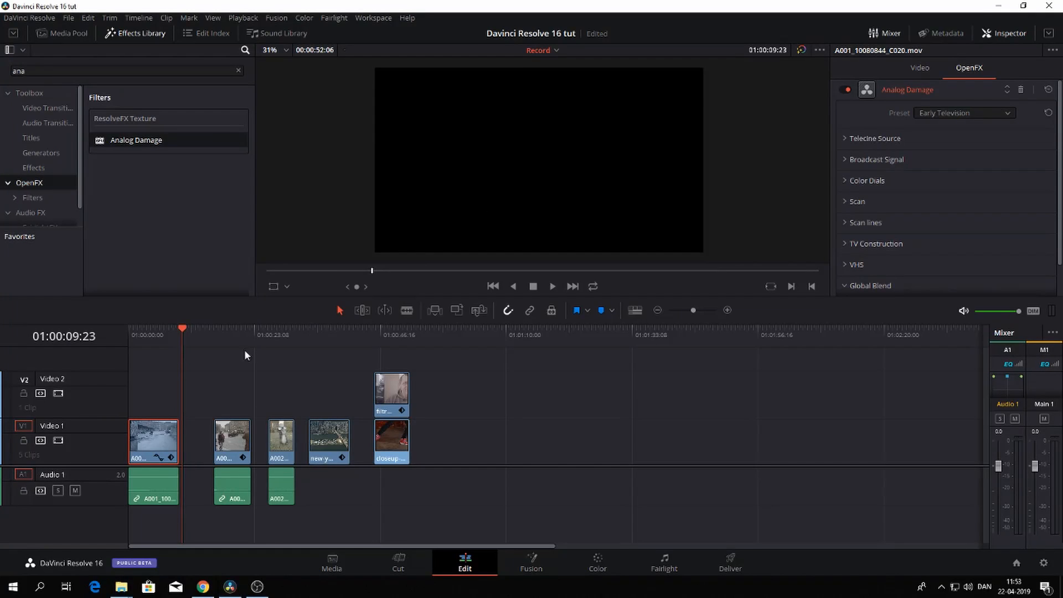
Step: Switch the Analog Damage preset to 1960s B&W and preview the clip full screen from the timeline's start
left_click_drag(244, 343, 129, 337)
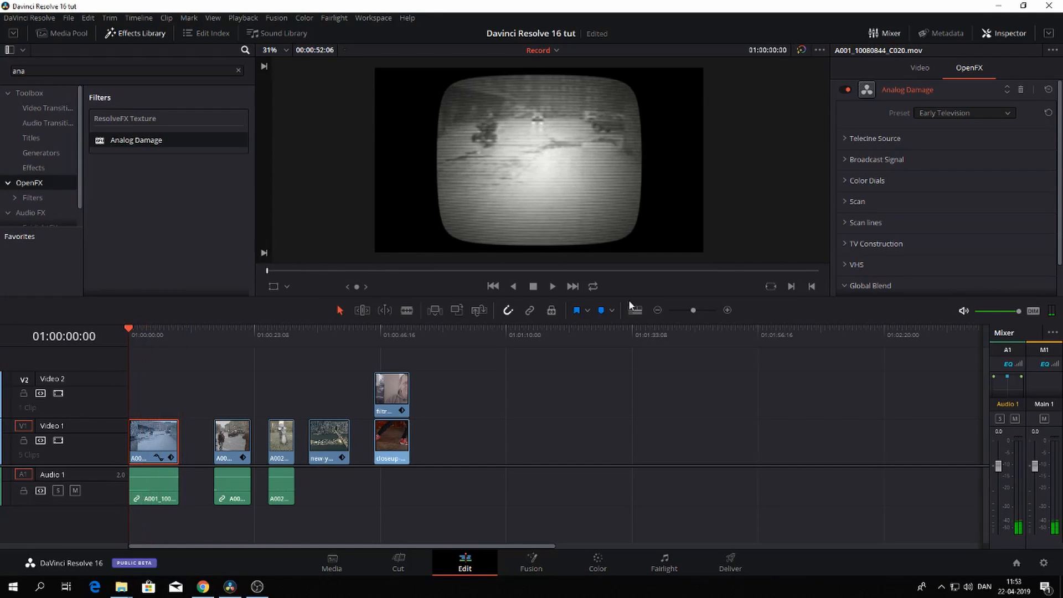
left_click(1001, 112)
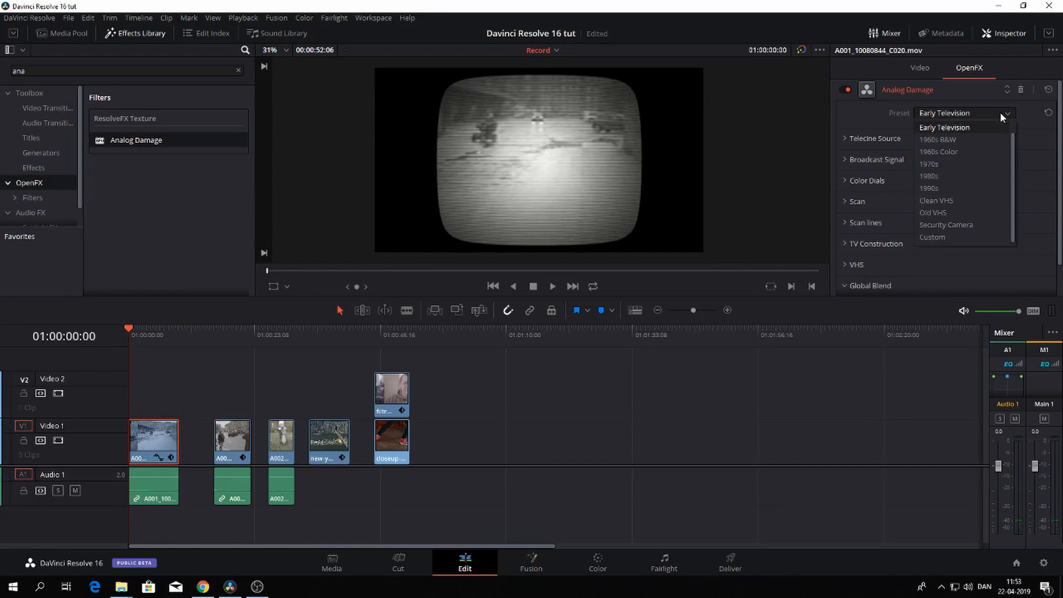
left_click(954, 140)
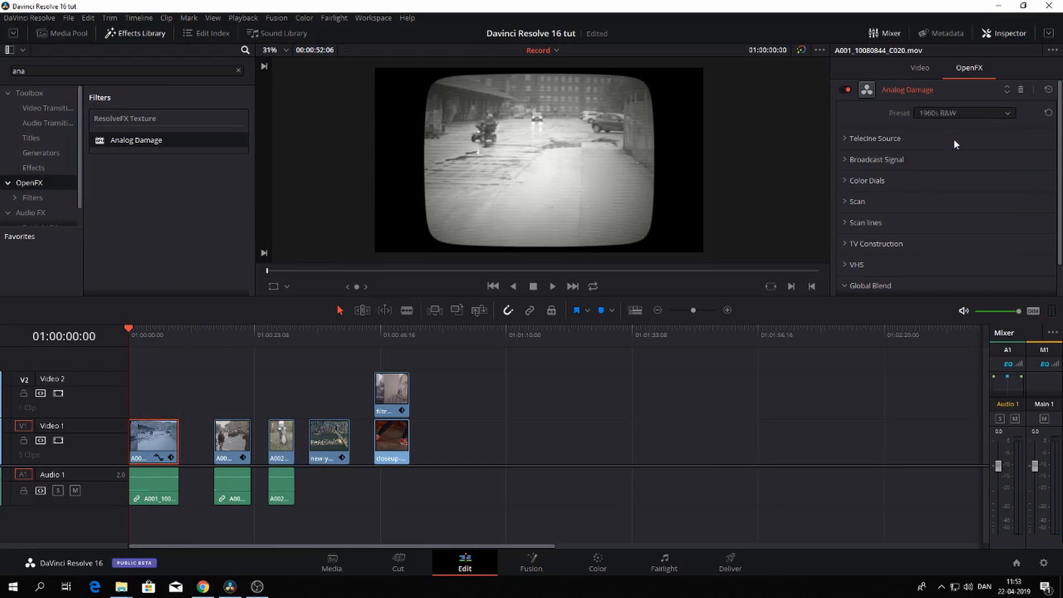
key("ctrl+f")
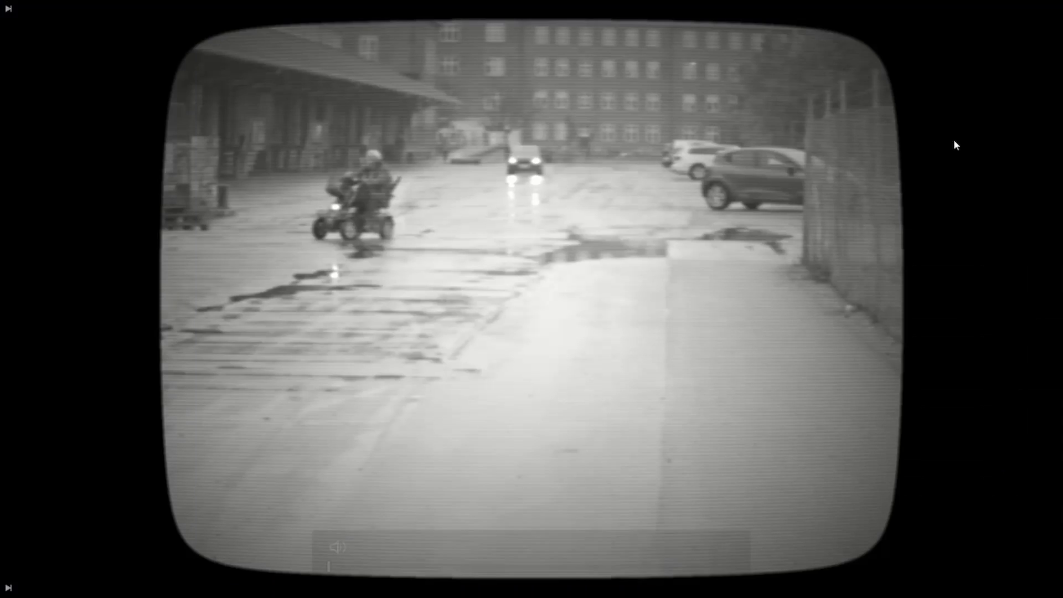
key("space")
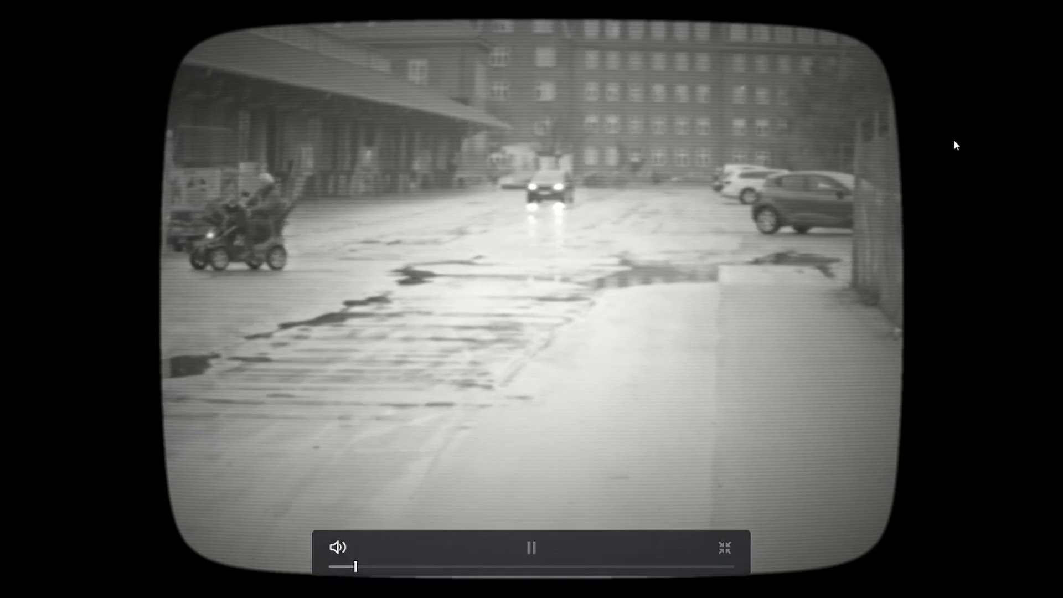
key("space")
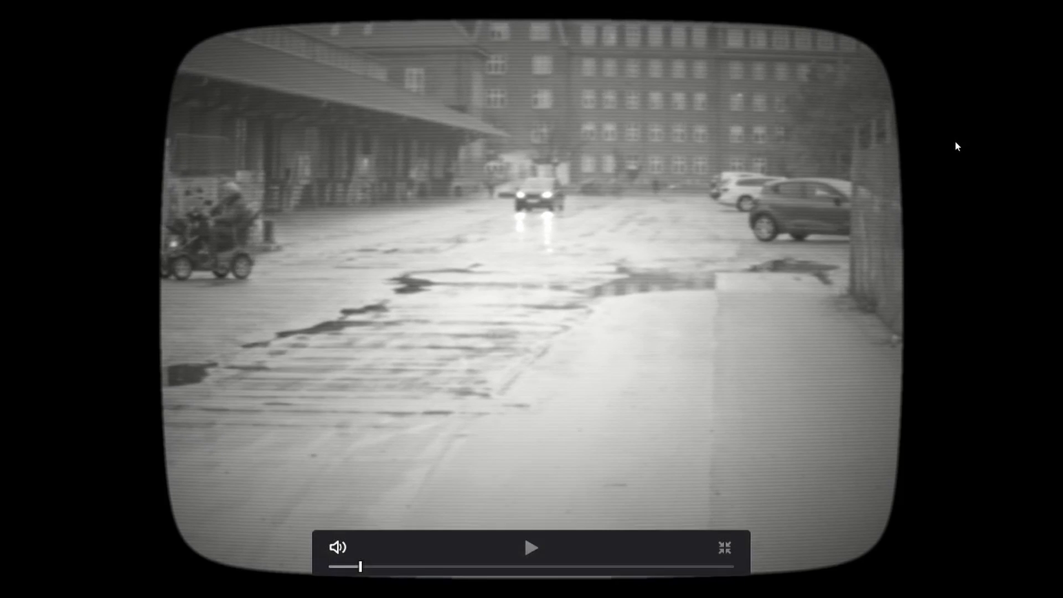
key("Escape")
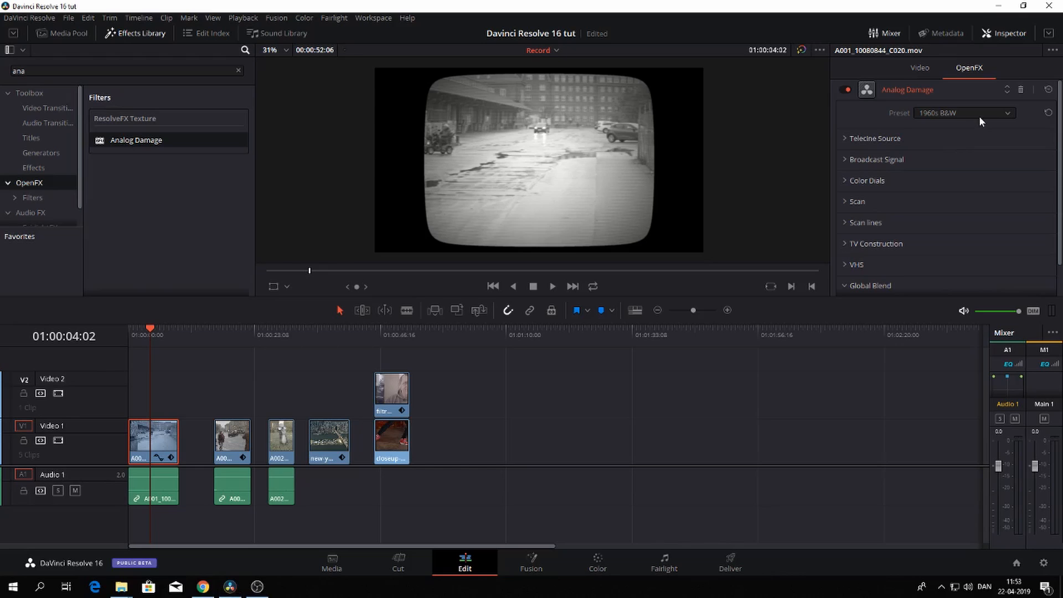
Step: Switch the Analog Damage preset to 1960s Color and preview the clip full screen from the timeline's start
left_click_drag(148, 327, 136, 328)
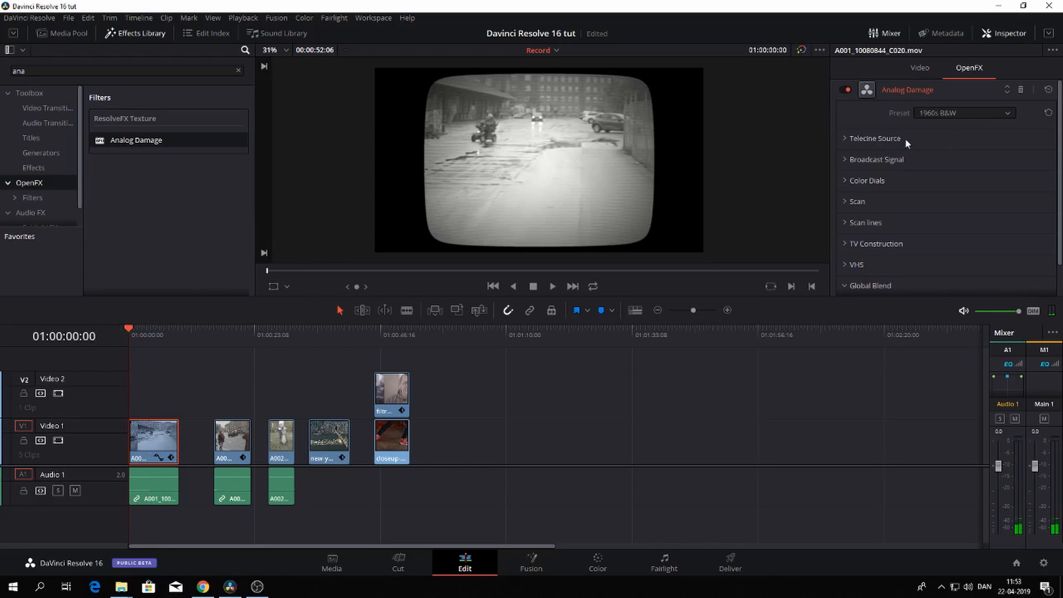
left_click(958, 112)
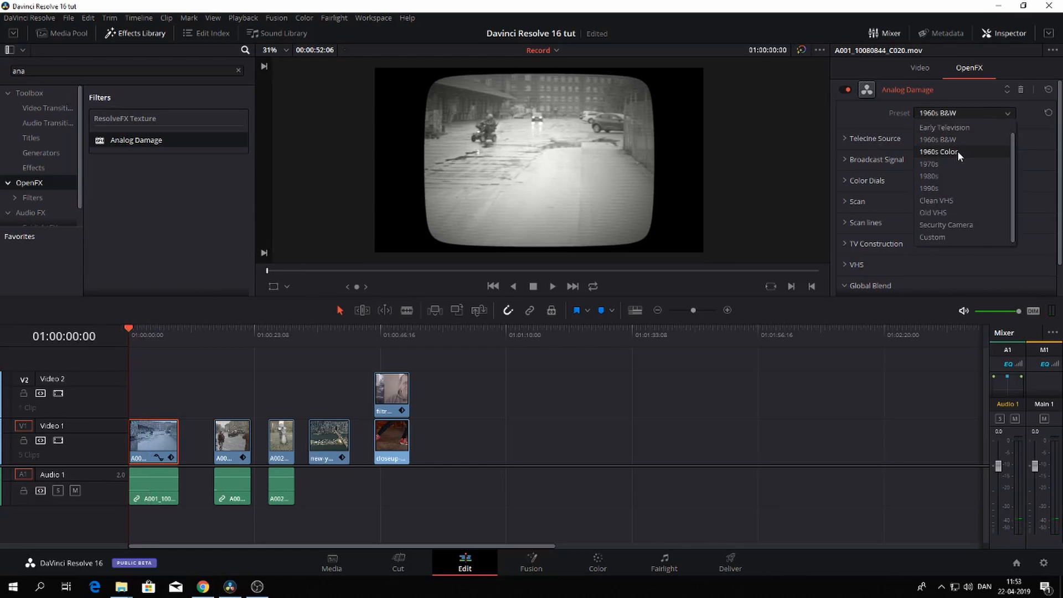
left_click(958, 151)
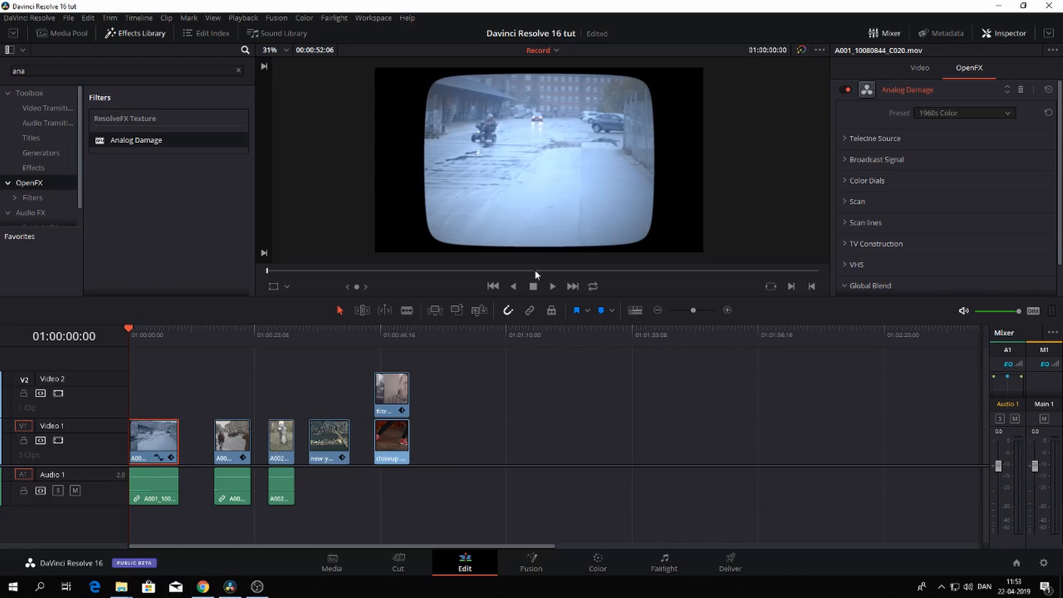
scroll(499, 228, "up", 1)
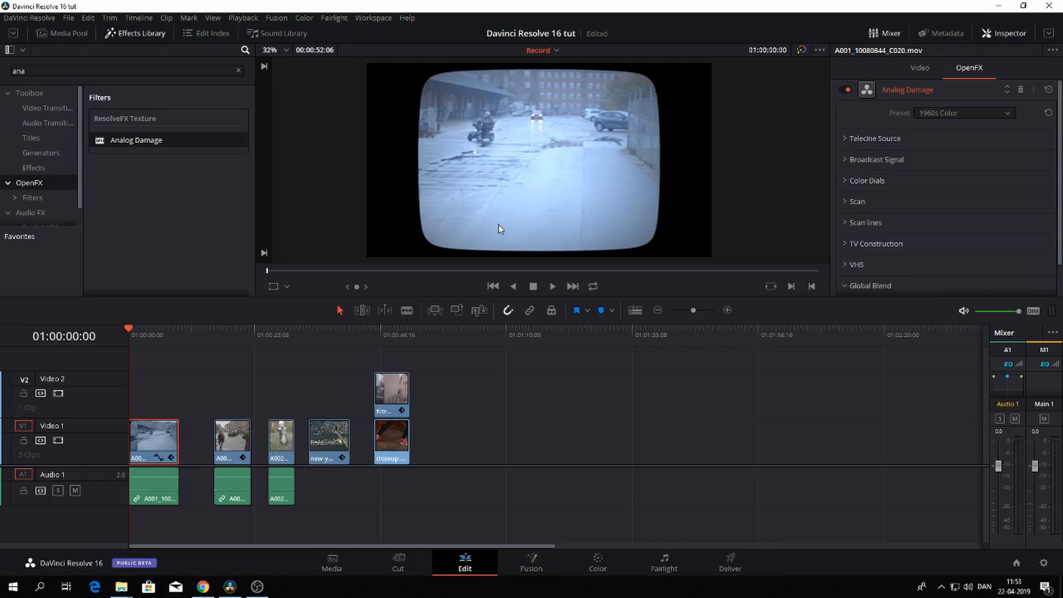
key("ctrl+f")
key("space")
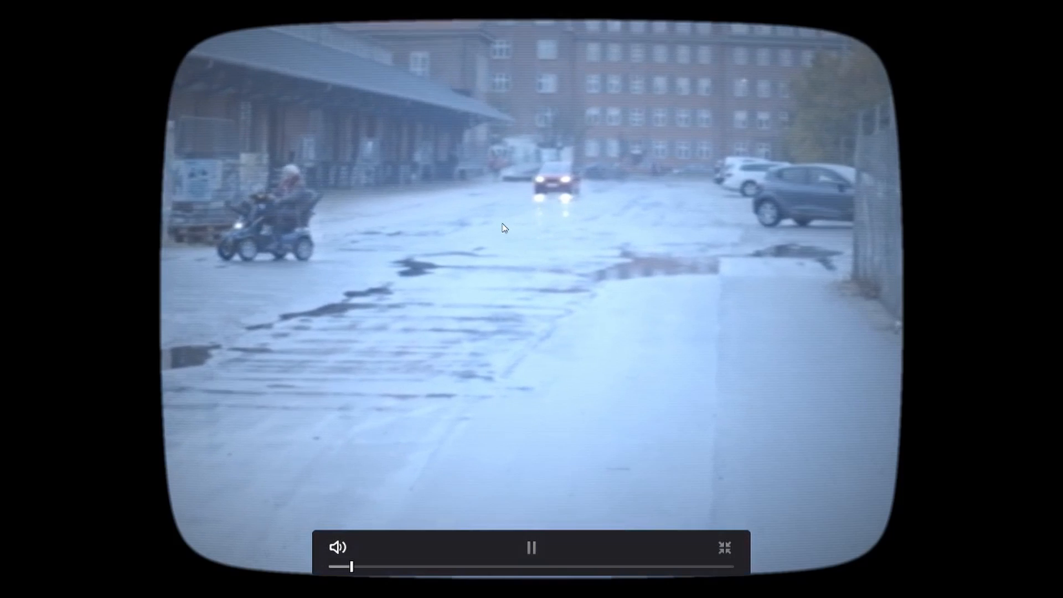
key("space")
key("Escape")
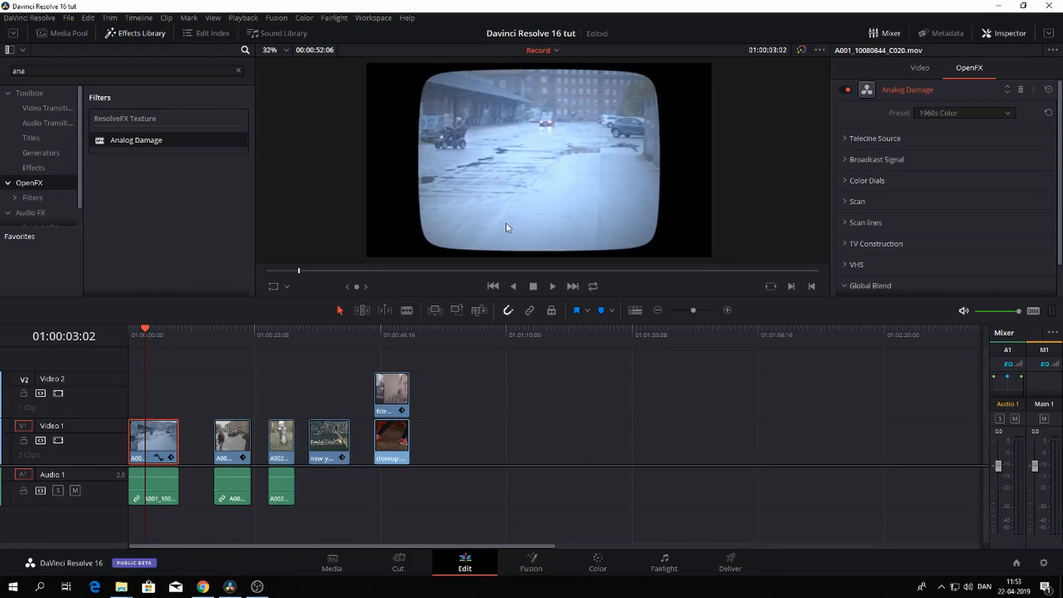
Step: Try the 1970s and 1980s Analog Damage presets on the clip, playing a short stretch with the 1980s look
left_click(965, 113)
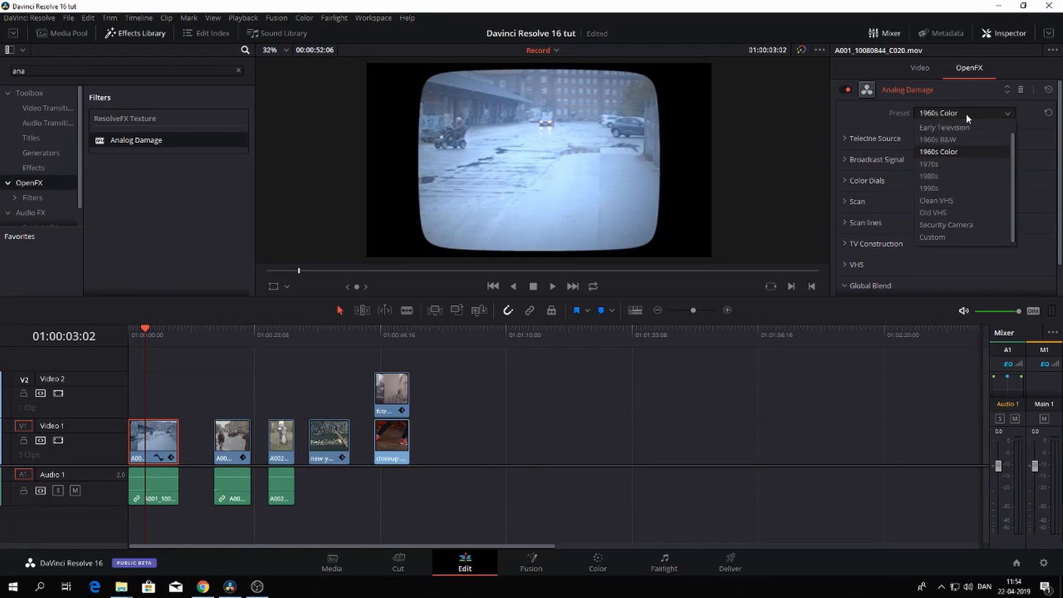
left_click(948, 162)
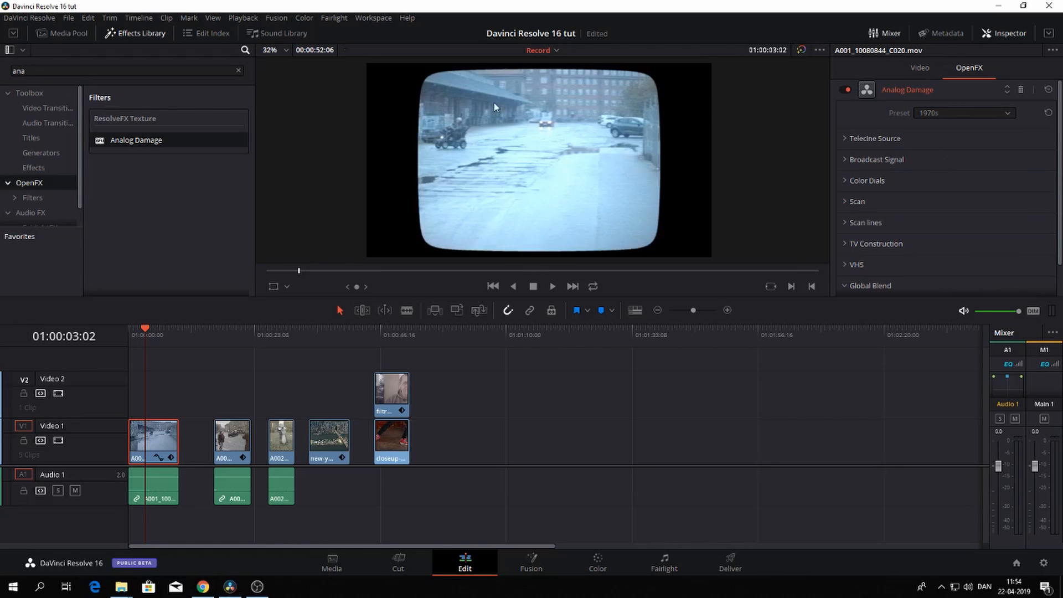
left_click(972, 113)
left_click(936, 176)
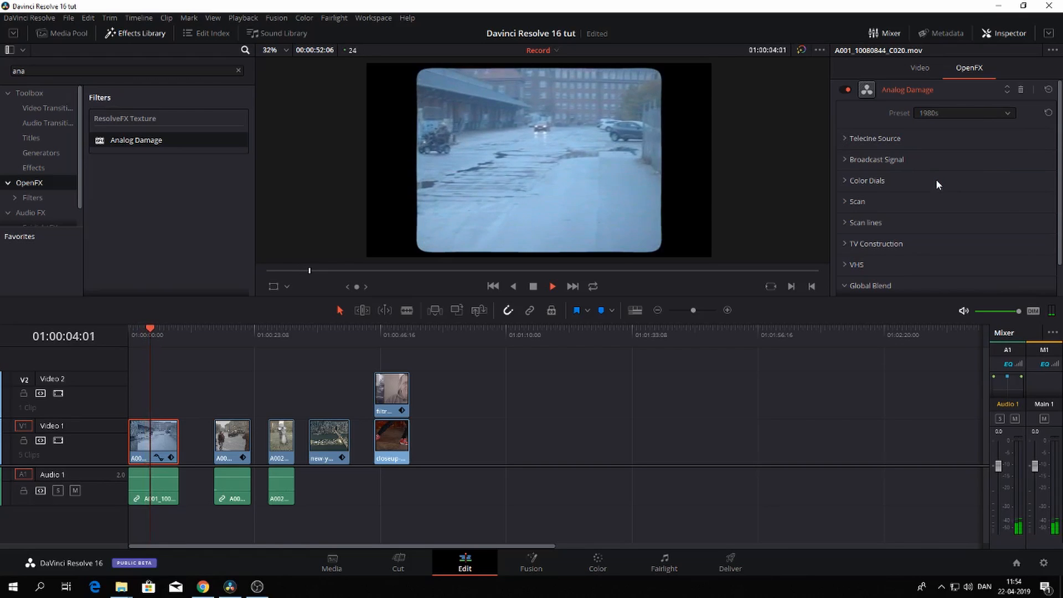
key("space")
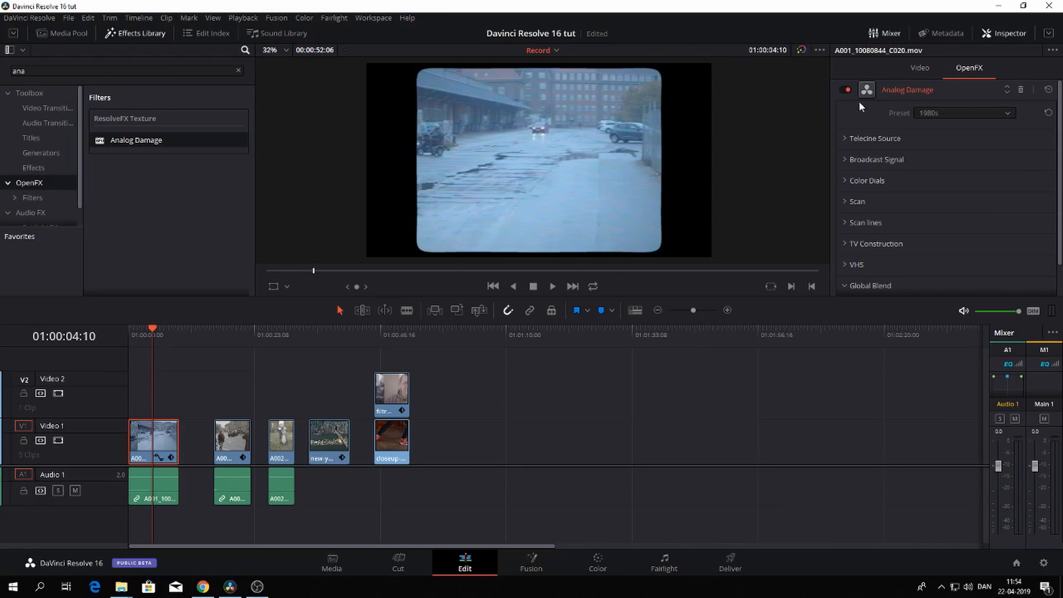
Step: Try the 1990s and Clean VHS Analog Damage presets, previewing the Clean VHS look full screen
left_click(953, 112)
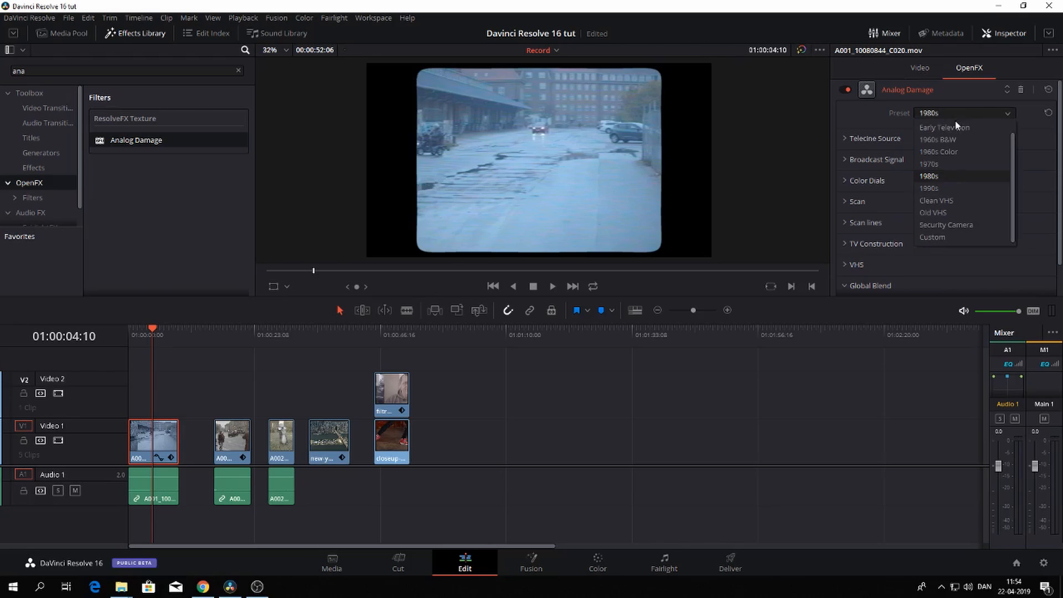
left_click(955, 186)
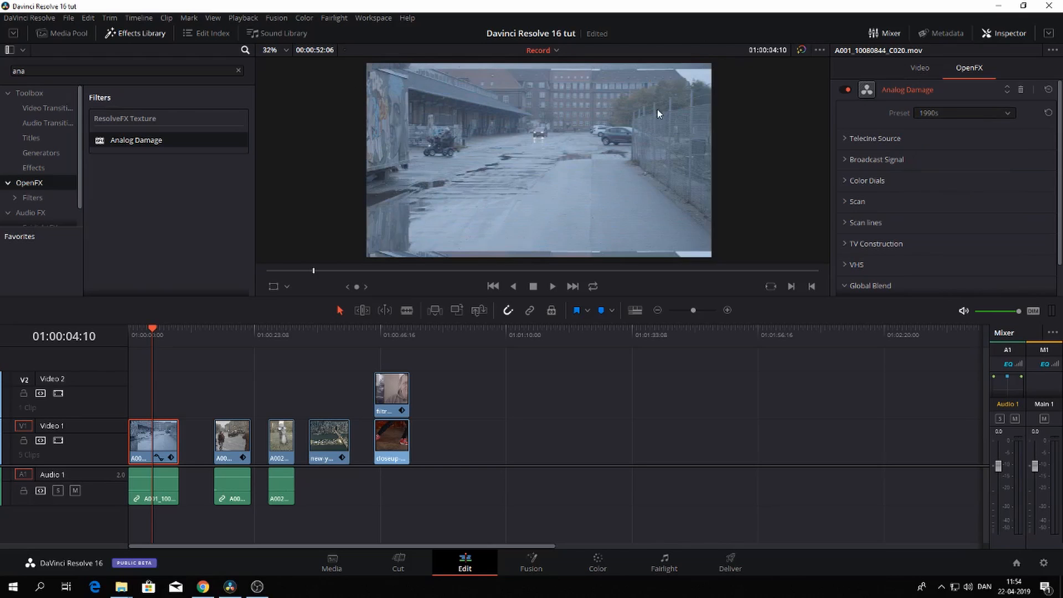
left_click(950, 114)
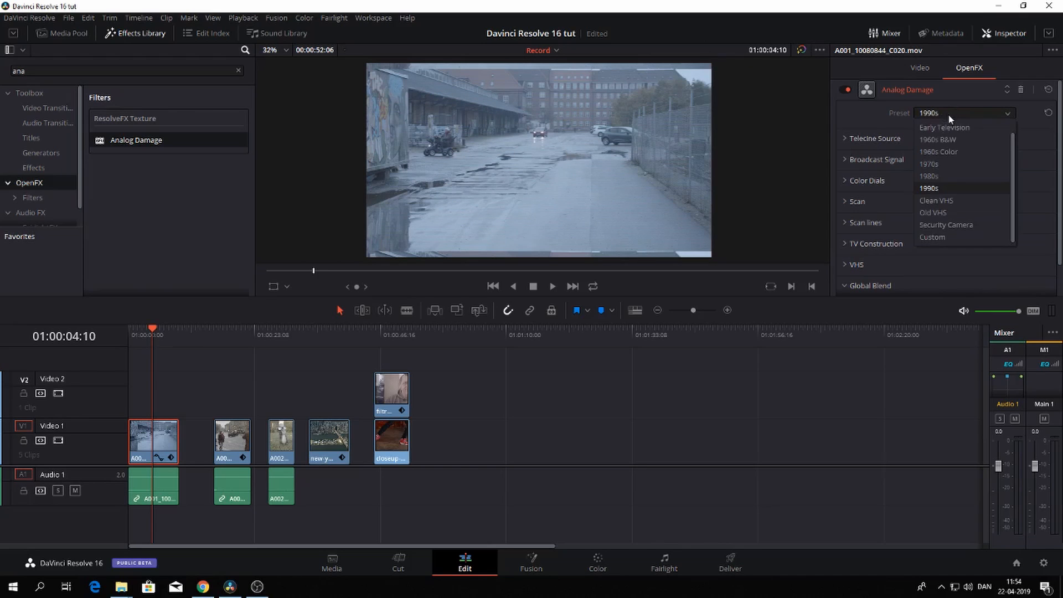
left_click(957, 200)
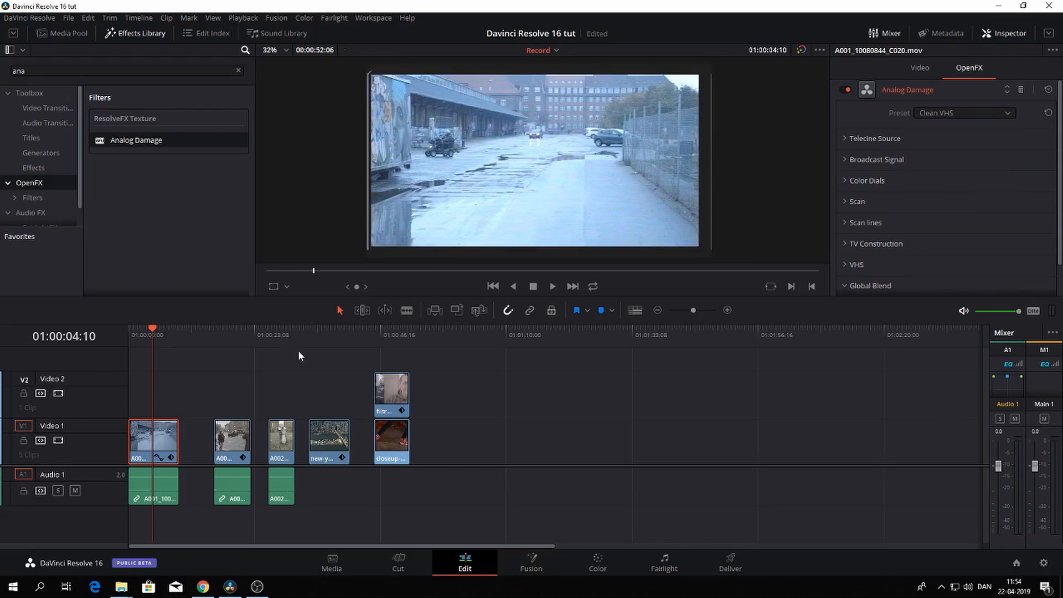
key("ctrl+f")
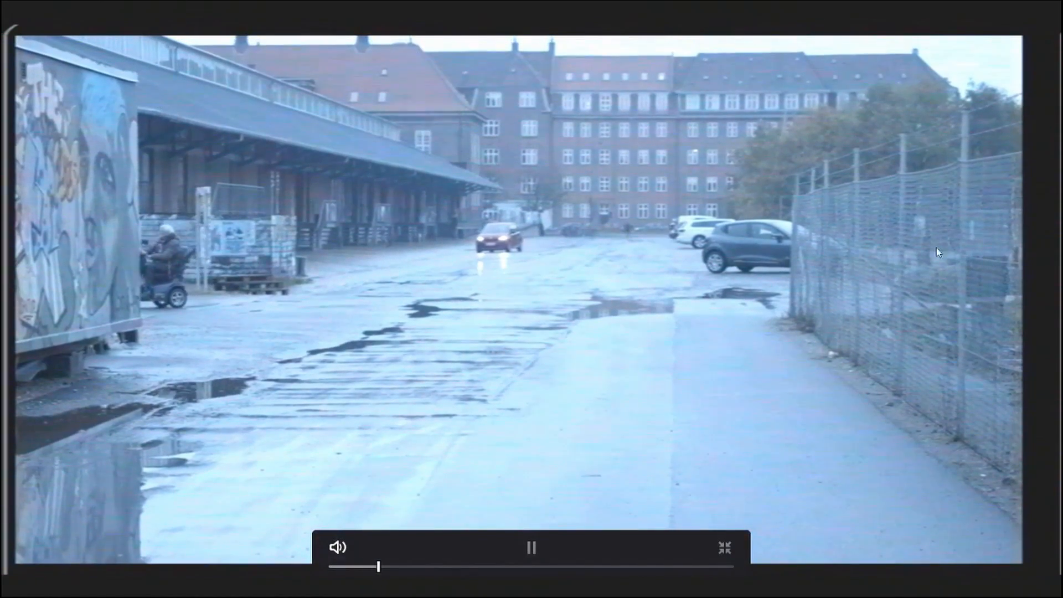
key("space")
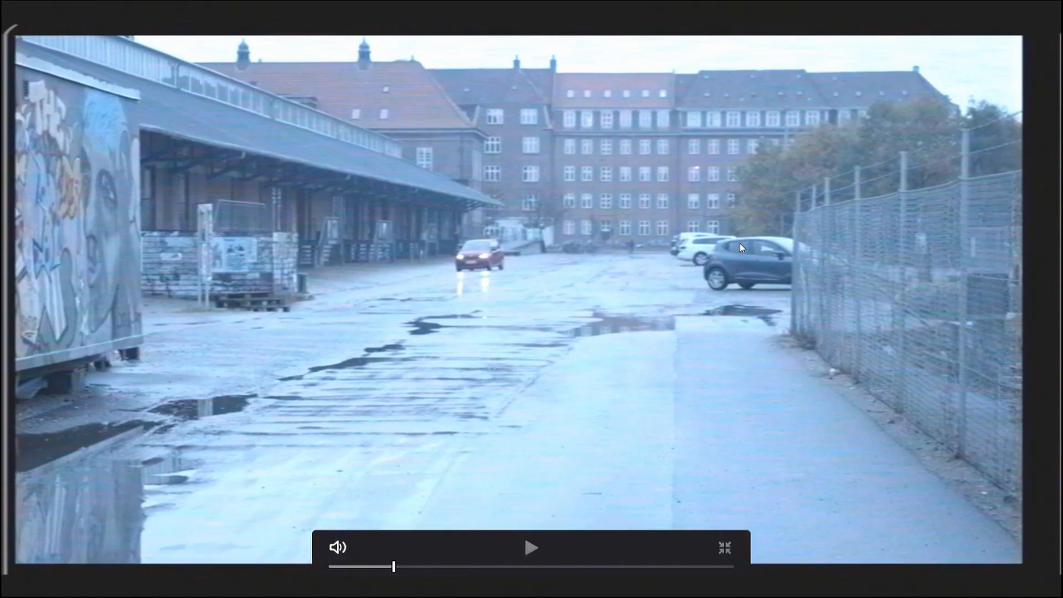
key("Escape")
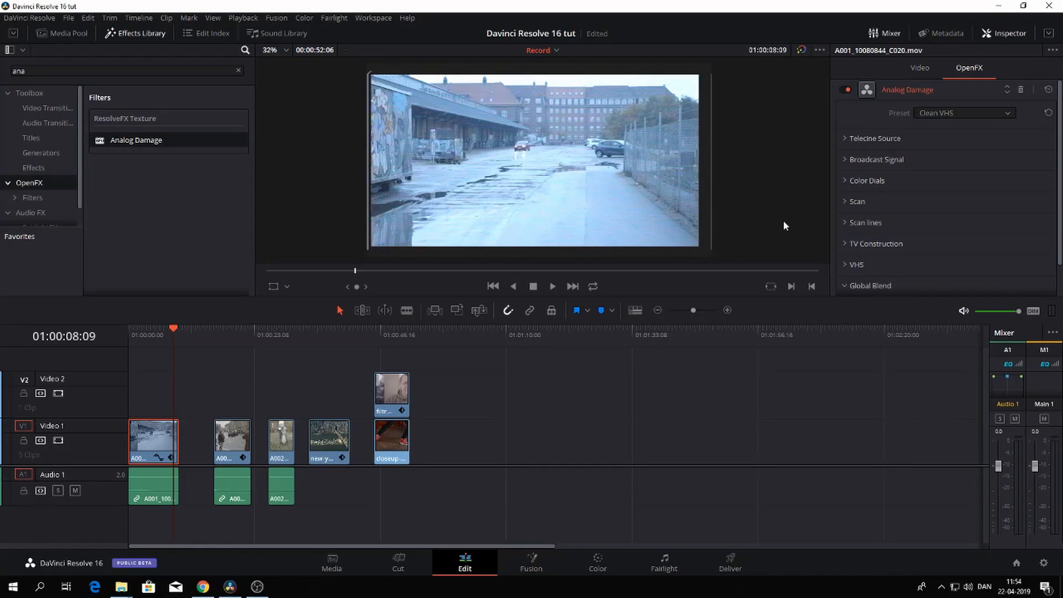
Step: Switch the Analog Damage preset to Old VHS and preview the clip full screen from near the timeline's start
left_click(975, 112)
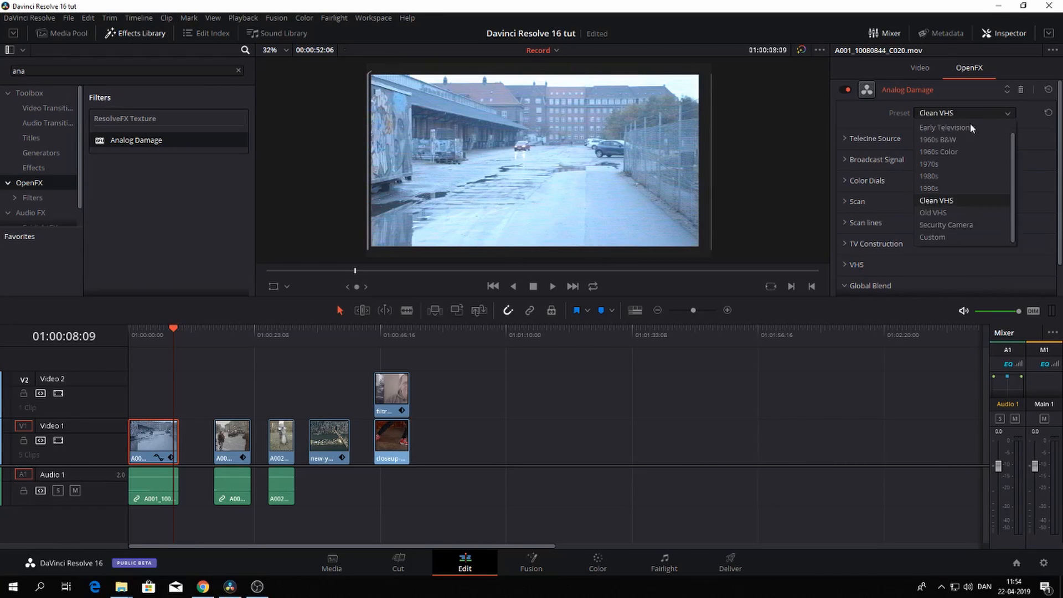
left_click(952, 217)
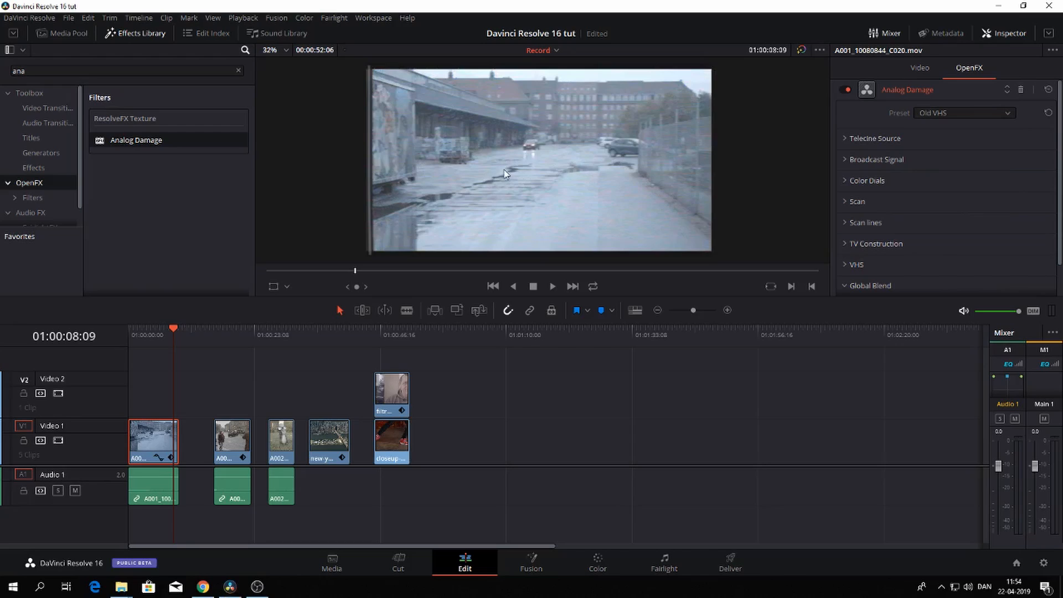
left_click(141, 333)
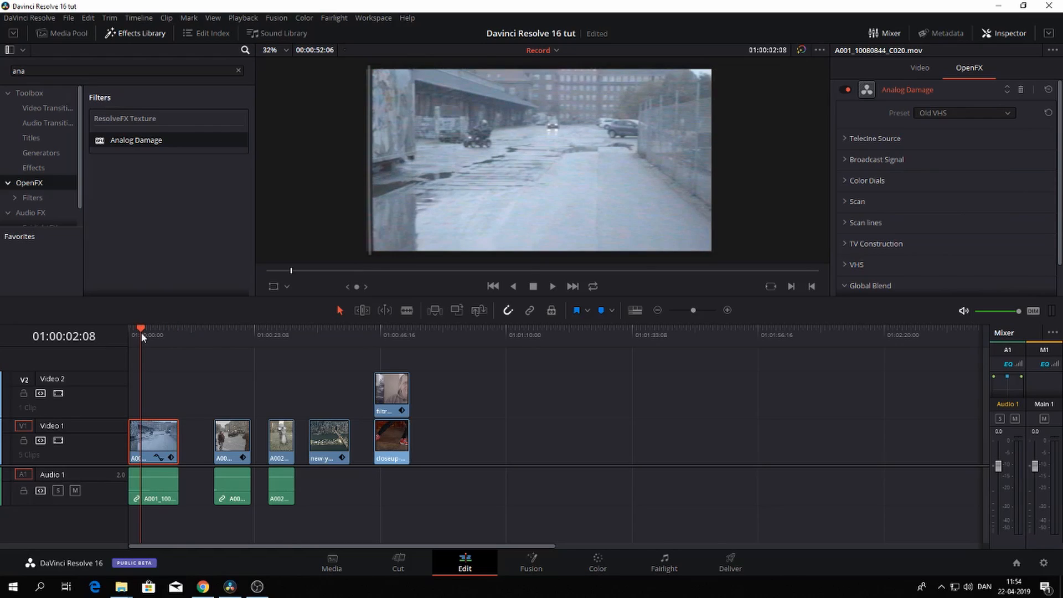
key("ctrl+f")
key("space")
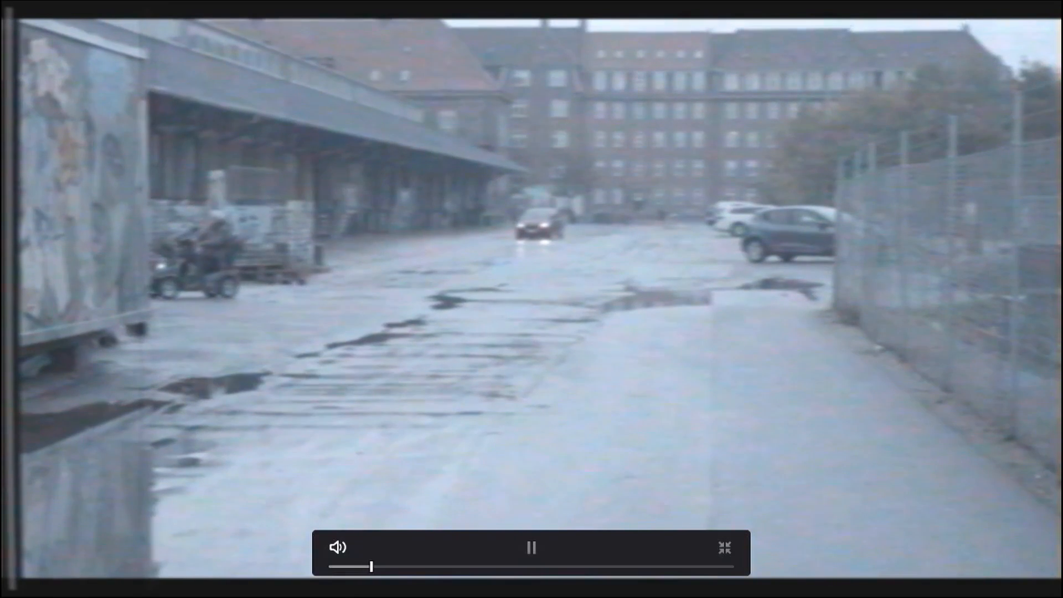
key("space")
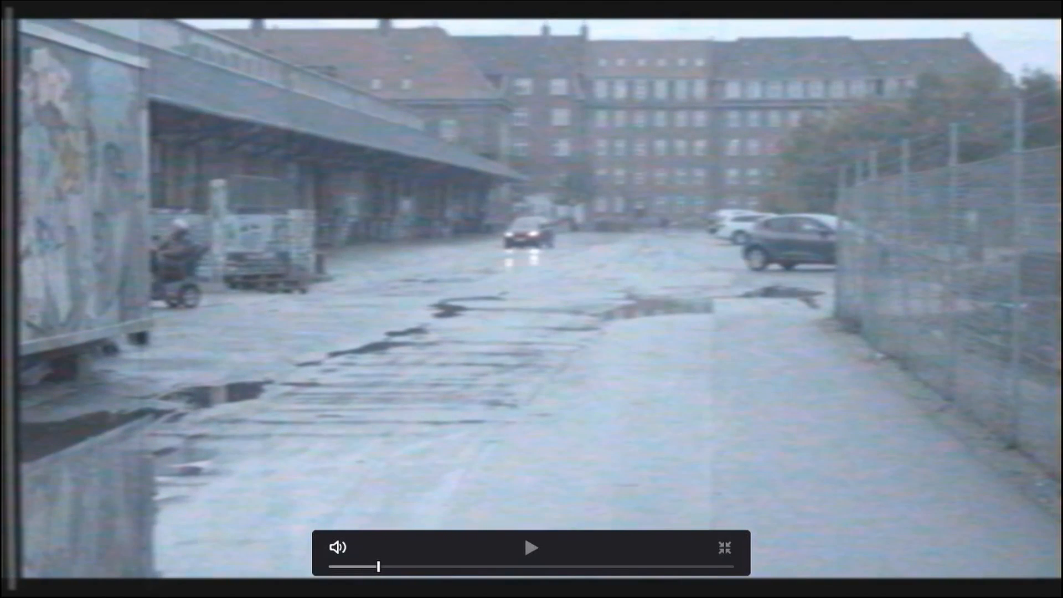
key("Escape")
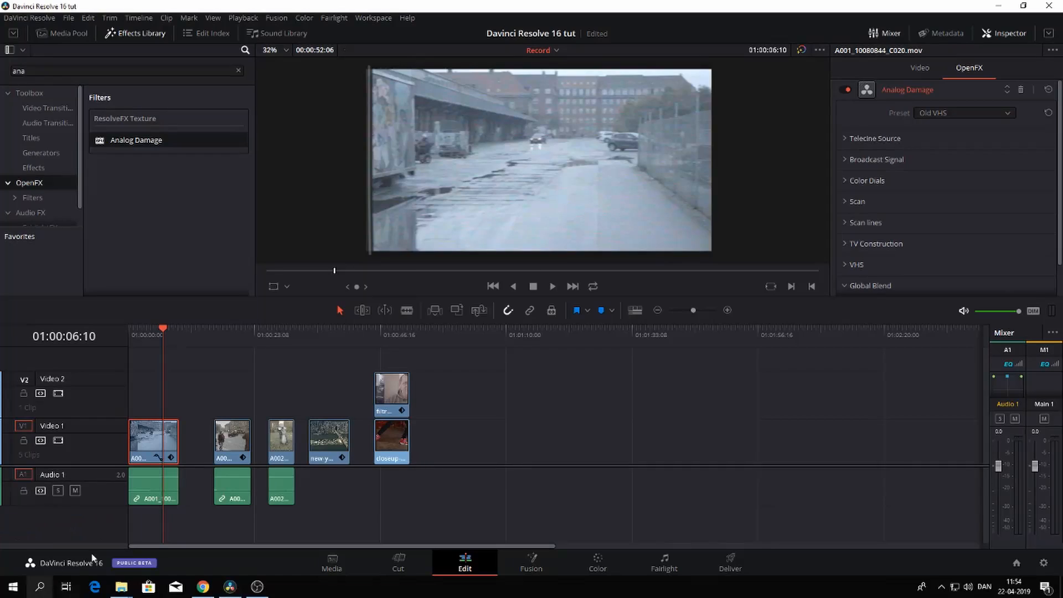
Step: Try the Security Camera preset of Analog Damage, then remove the effect from the first clip
left_click(983, 116)
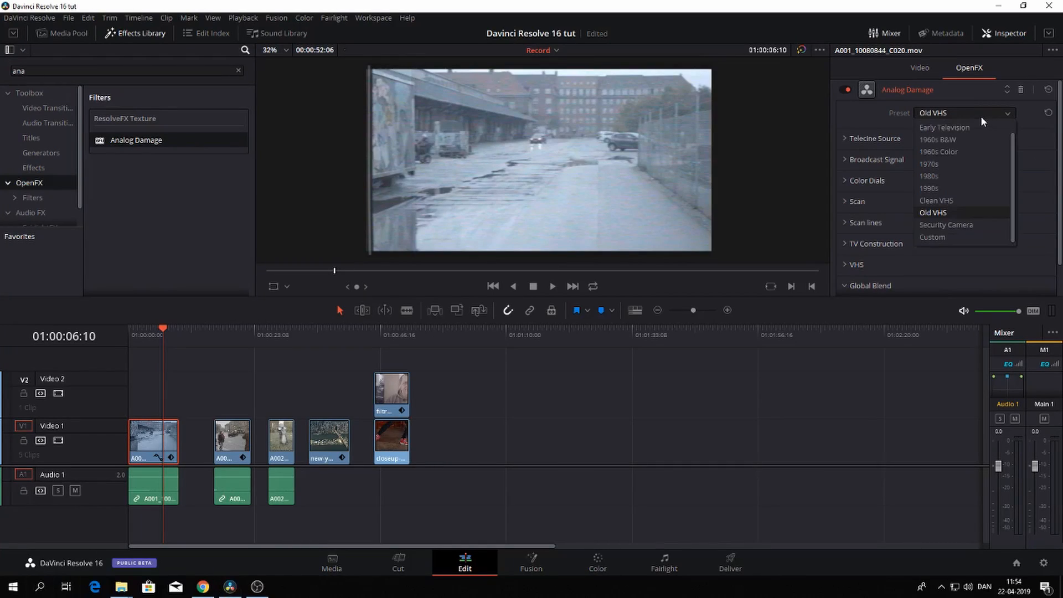
left_click(965, 224)
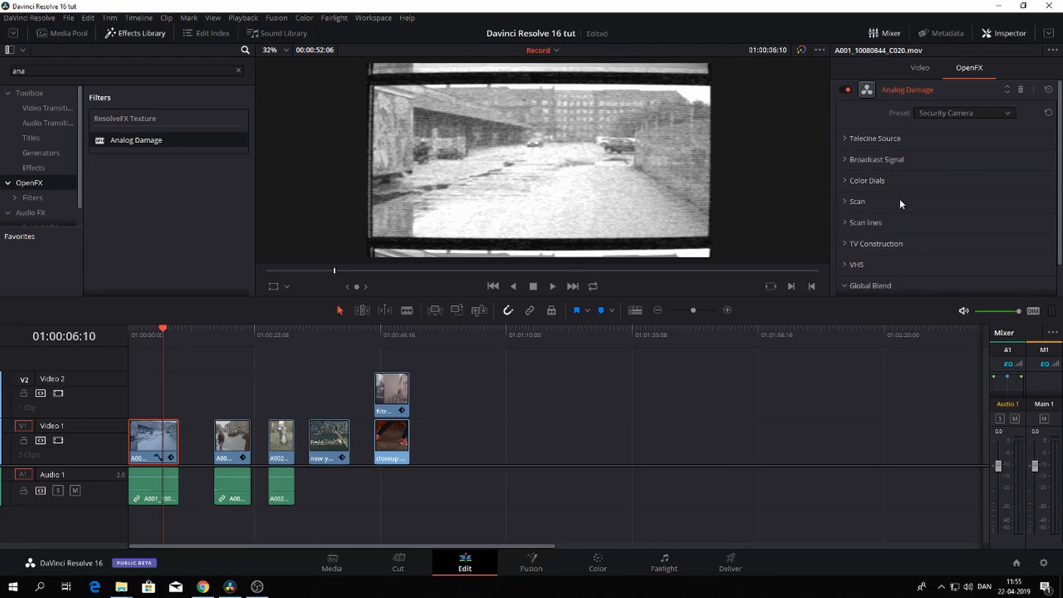
scroll(906, 214, "down", 2)
scroll(915, 225, "up", 2)
left_click(1019, 91)
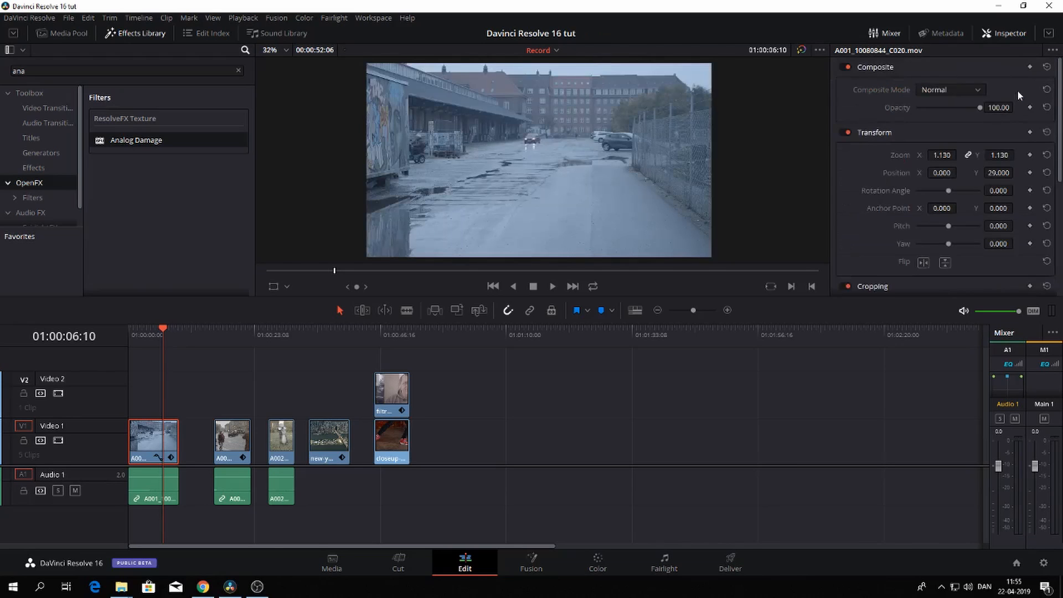
Step: Search the effects for "pen" and apply Pencil Sketch to the second clip on Video 1, the street scene
left_click(216, 344)
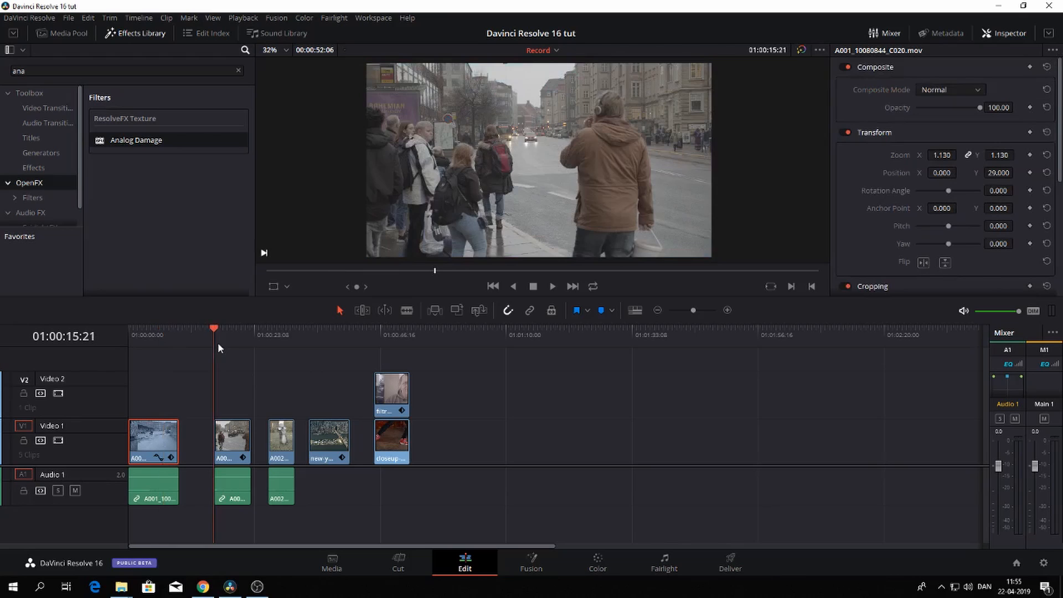
left_click(42, 71)
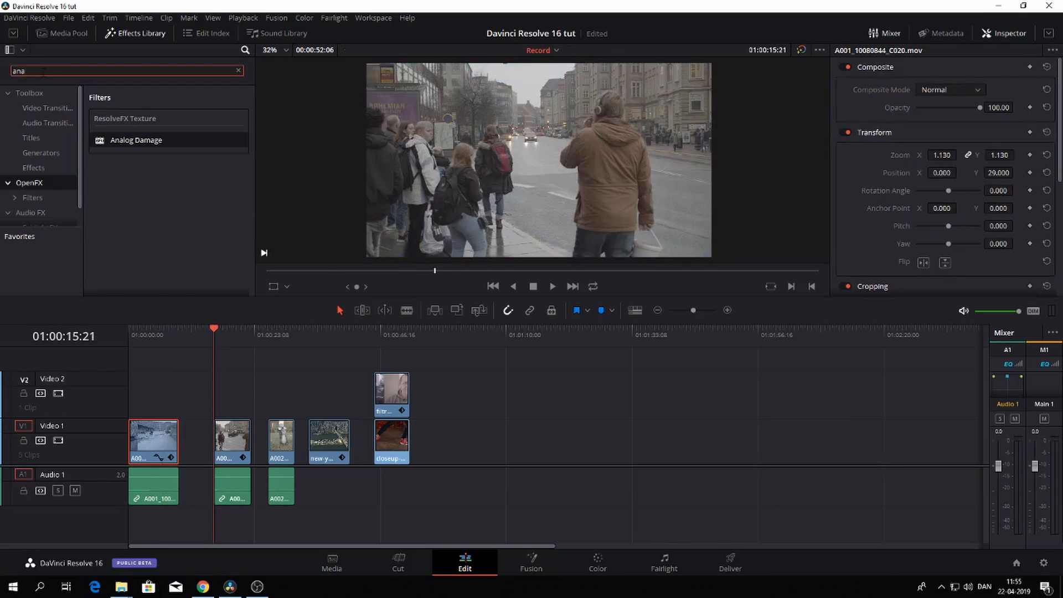
key("BackSpace")
key("BackSpace")
key("BackSpace")
type("p")
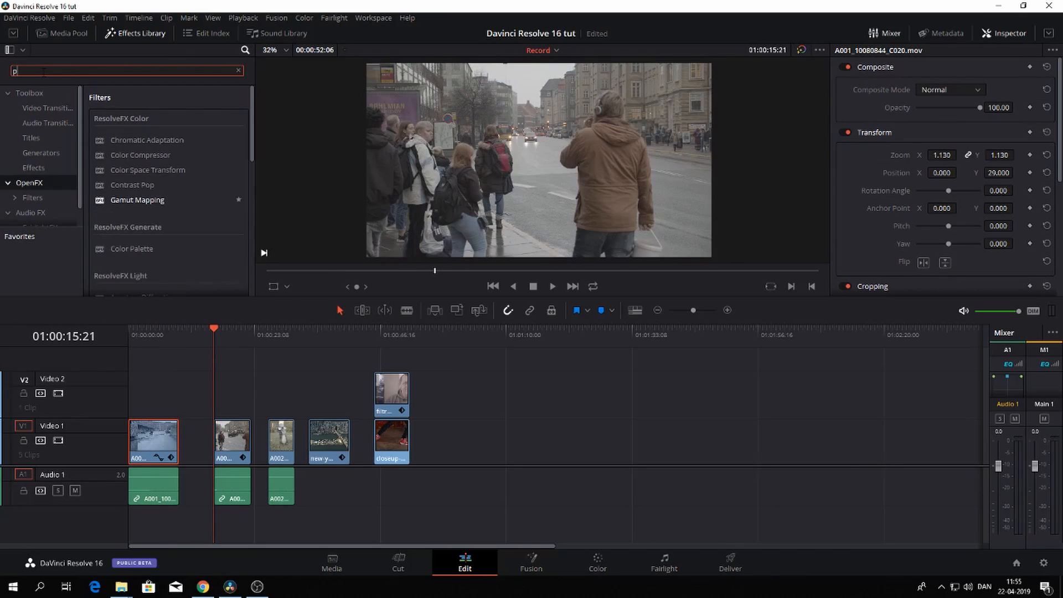
type("en")
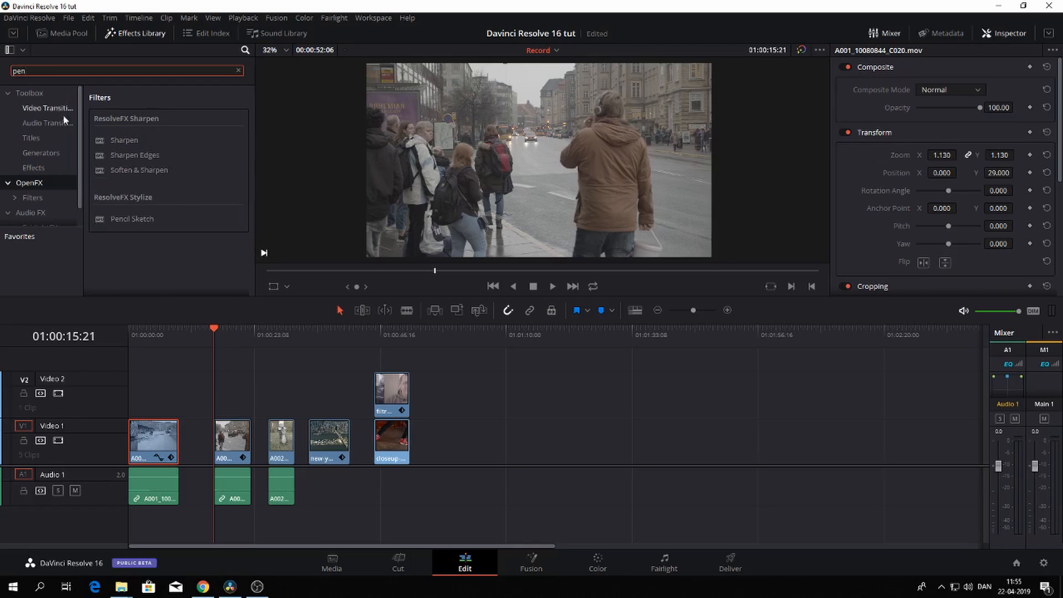
left_click(117, 222)
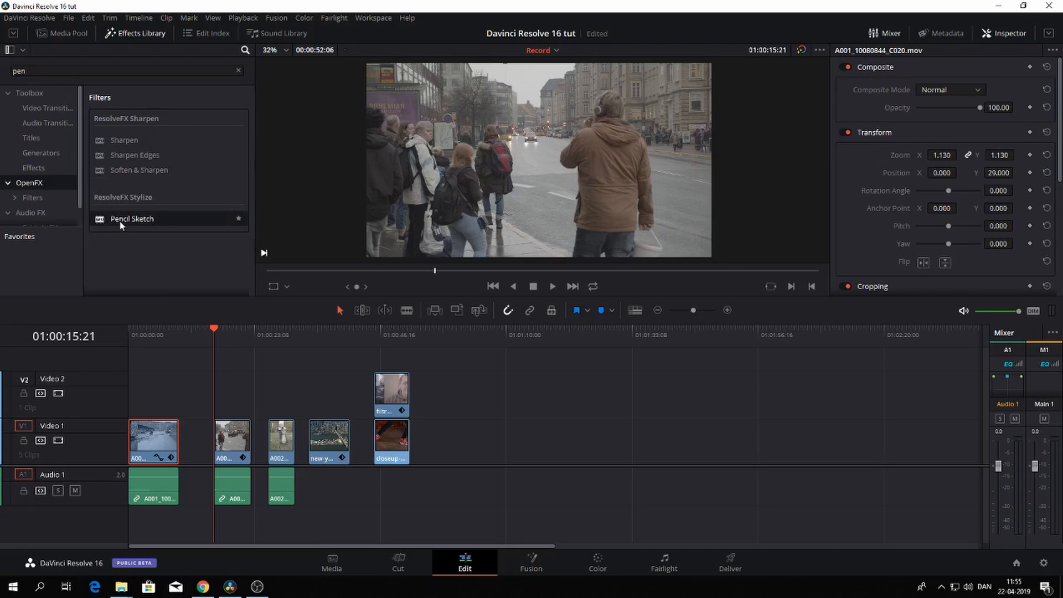
mouse_move(121, 224)
left_mouse_down()
mouse_move(132, 227)
mouse_move(223, 448)
left_mouse_up()
left_click(231, 443)
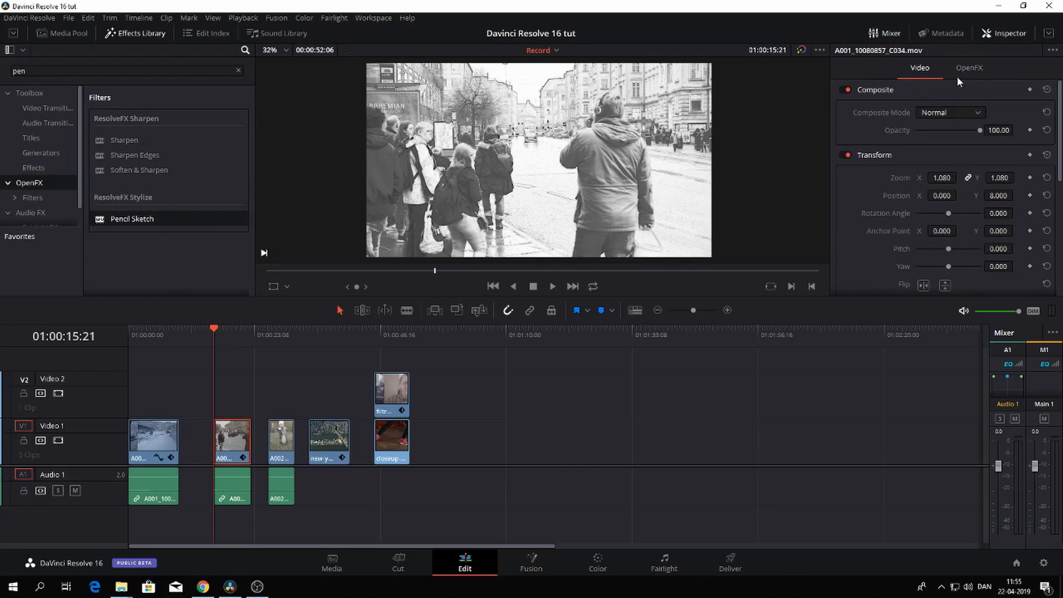
Step: Set Pencil Sketch's Stroke Strength to 2.500 and Stroke Length to 0.813, and review its tone, texture and blend settings
left_click(970, 69)
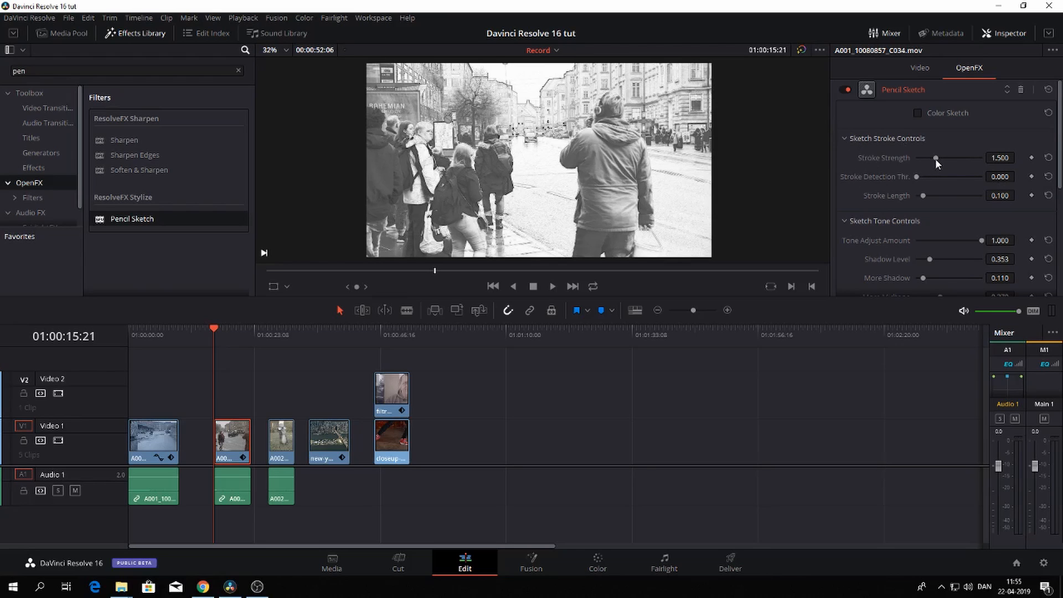
mouse_move(937, 156)
left_mouse_down()
mouse_move(958, 158)
mouse_move(913, 159)
mouse_move(948, 161)
mouse_move(942, 175)
mouse_move(913, 177)
mouse_move(936, 196)
mouse_move(969, 197)
left_mouse_up()
scroll(934, 222, "down", 5)
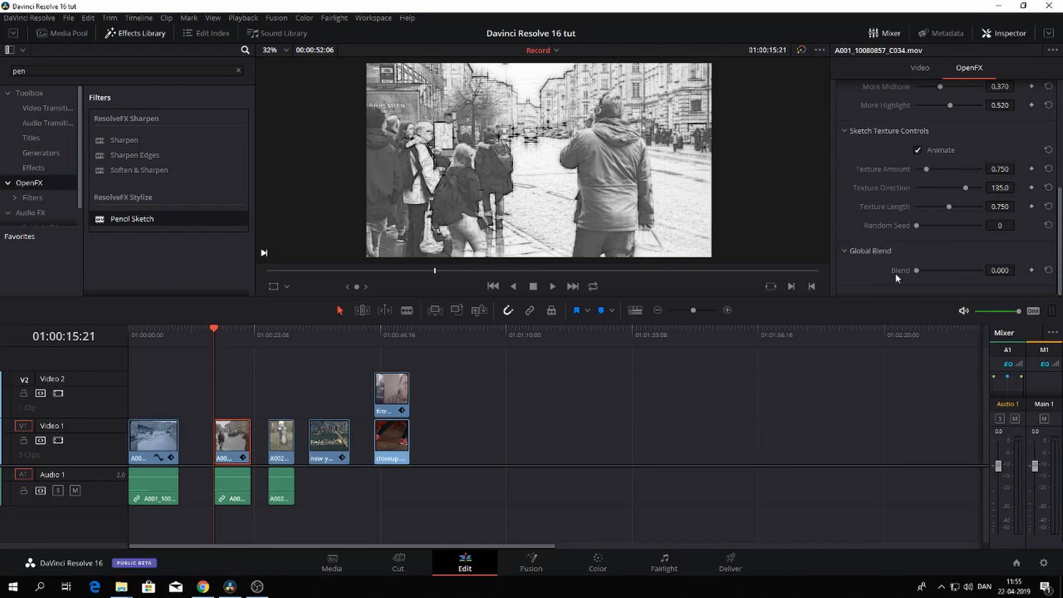
scroll(979, 153, "up", 5)
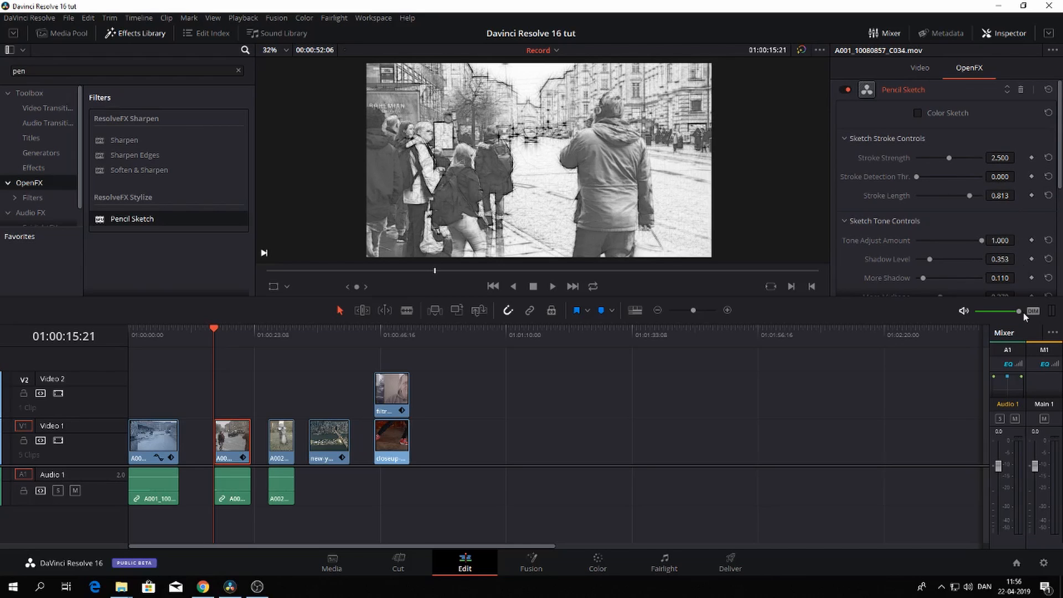
Step: Try the Color Sketch option, then remove the Pencil Sketch effect from the street clip
scroll(996, 202, "down", 2)
scroll(996, 201, "up", 2)
left_click(917, 113)
left_click(1021, 91)
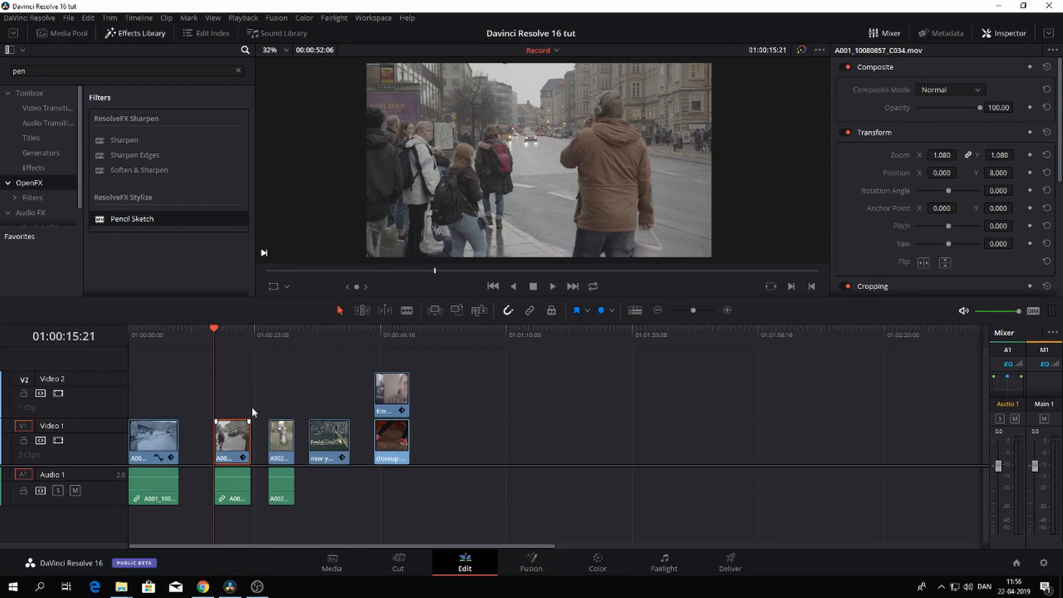
Step: Search the effects for "vi" and apply Vignette to the third clip on Video 1
left_click(268, 339)
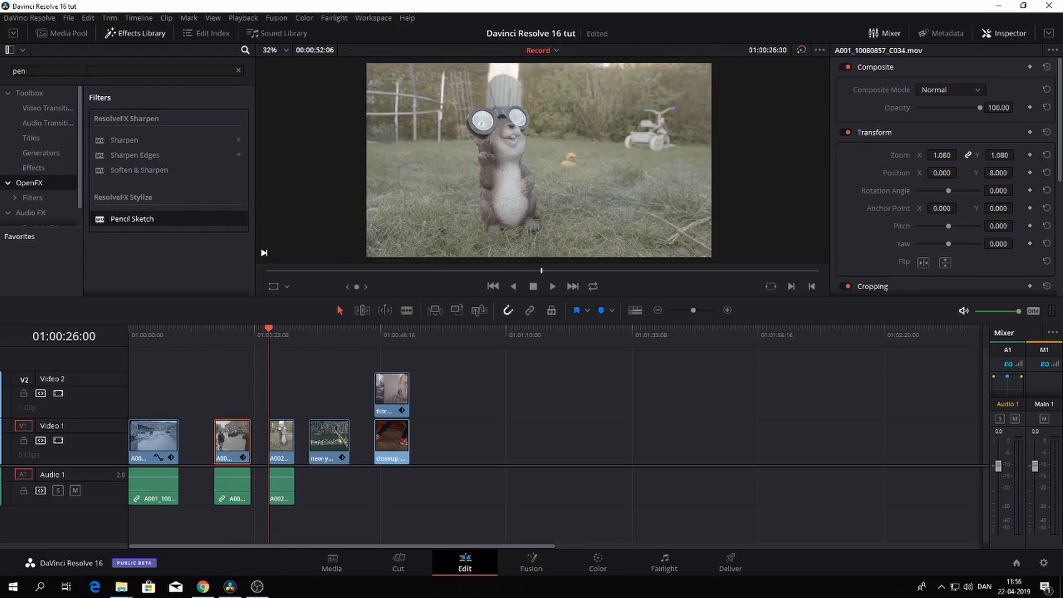
left_click(74, 71)
key("BackSpace")
key("BackSpace")
key("BackSpace")
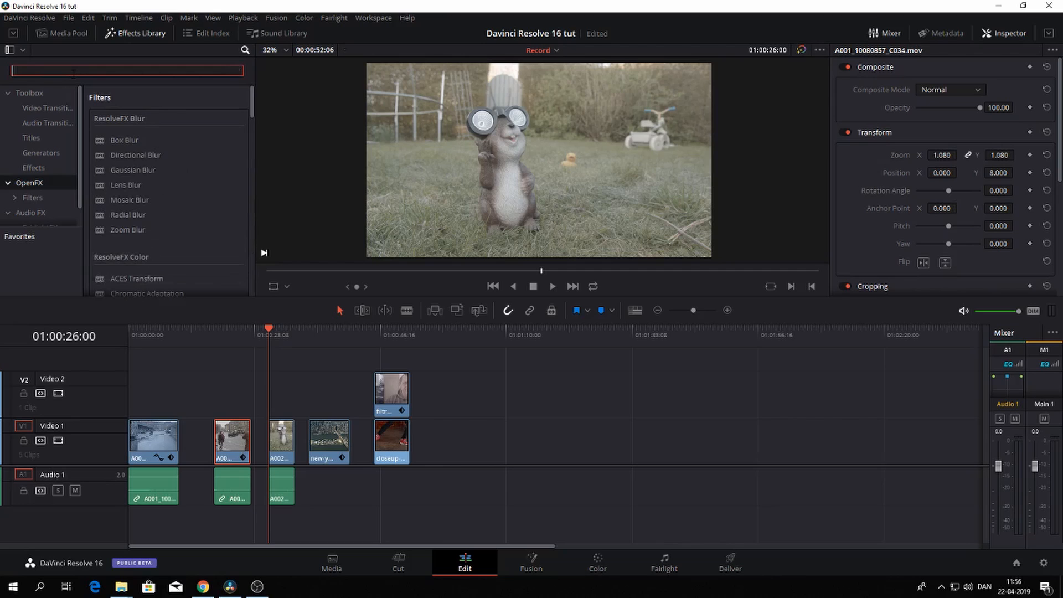
type("vi")
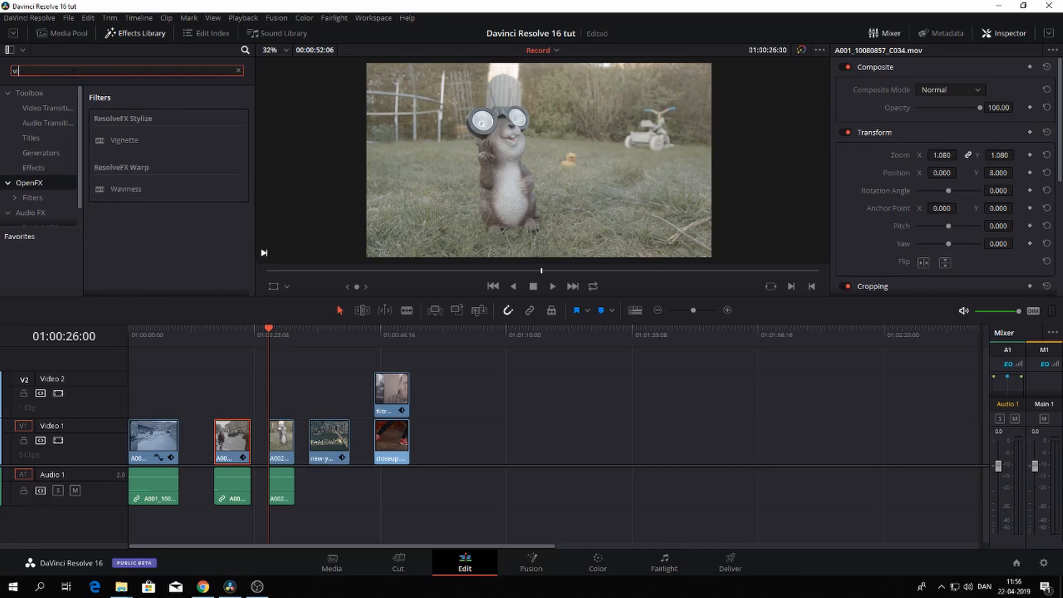
left_click_drag(138, 140, 289, 437)
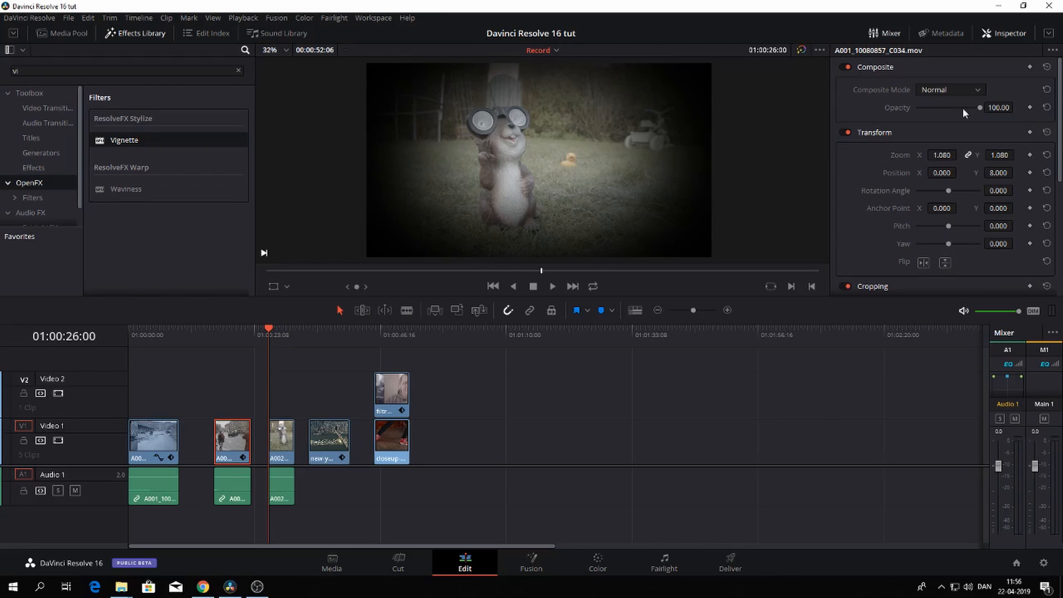
Step: Set the third clip's Vignette Size to 0.748 and Anamorphism to 1.801, and slightly adjust its Softness
left_click(281, 442)
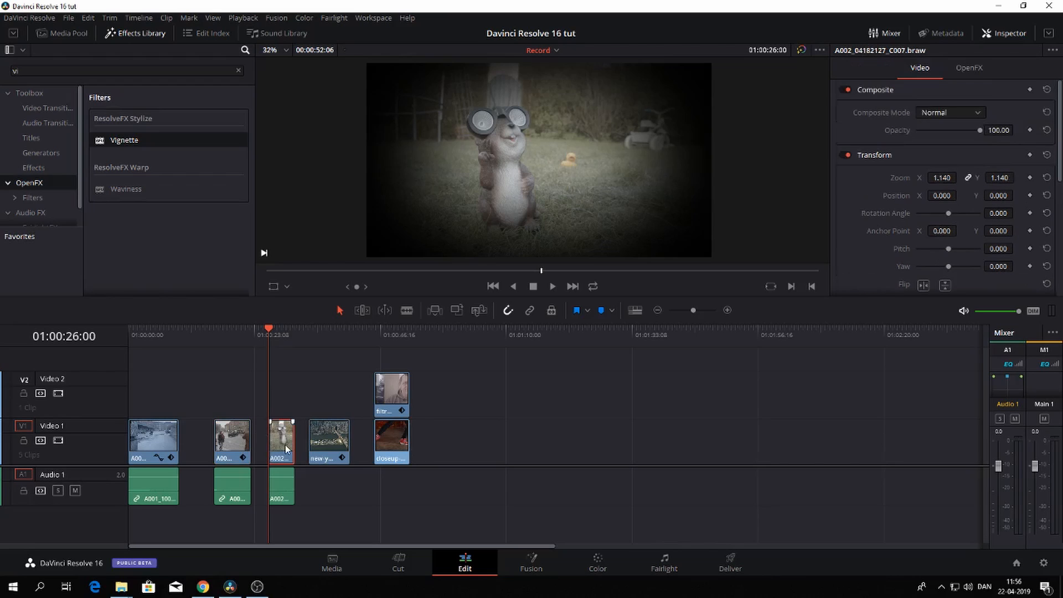
left_click(965, 69)
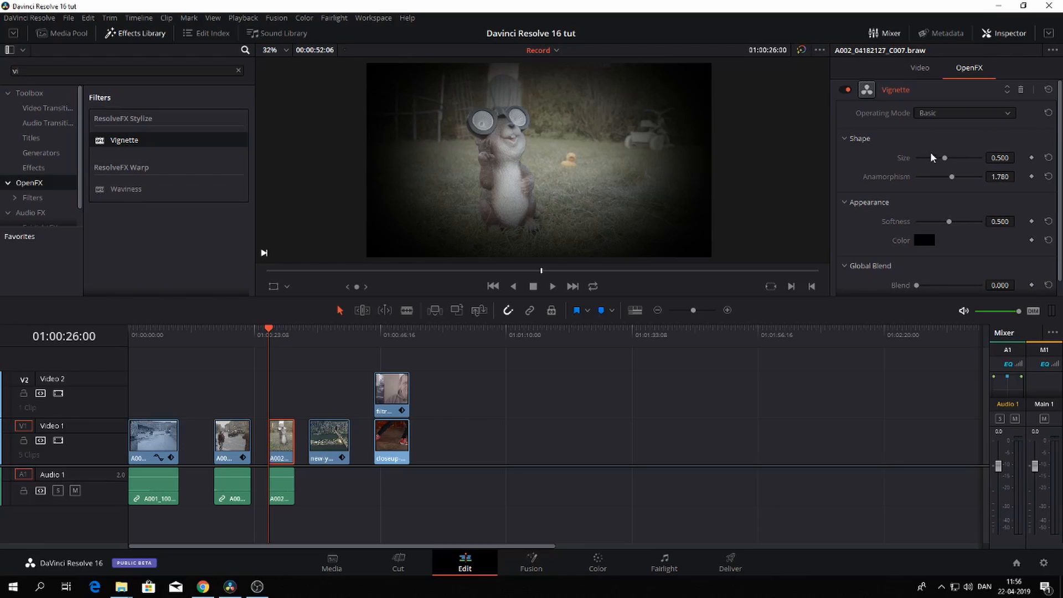
mouse_move(945, 159)
left_mouse_down()
mouse_move(963, 160)
mouse_move(954, 178)
left_mouse_up()
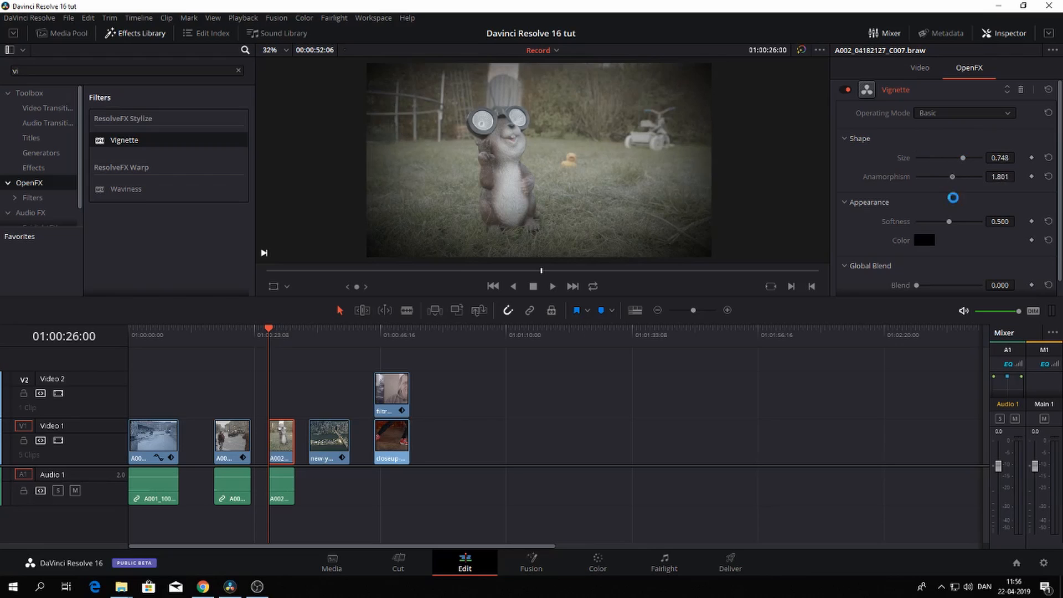
left_click_drag(948, 222, 952, 222)
scroll(958, 274, "down", 2)
scroll(957, 274, "up", 2)
Step: Stabilize the third clip in Perspective mode with Zoom enabled and stop its playback
left_click(922, 70)
scroll(934, 153, "down", 8)
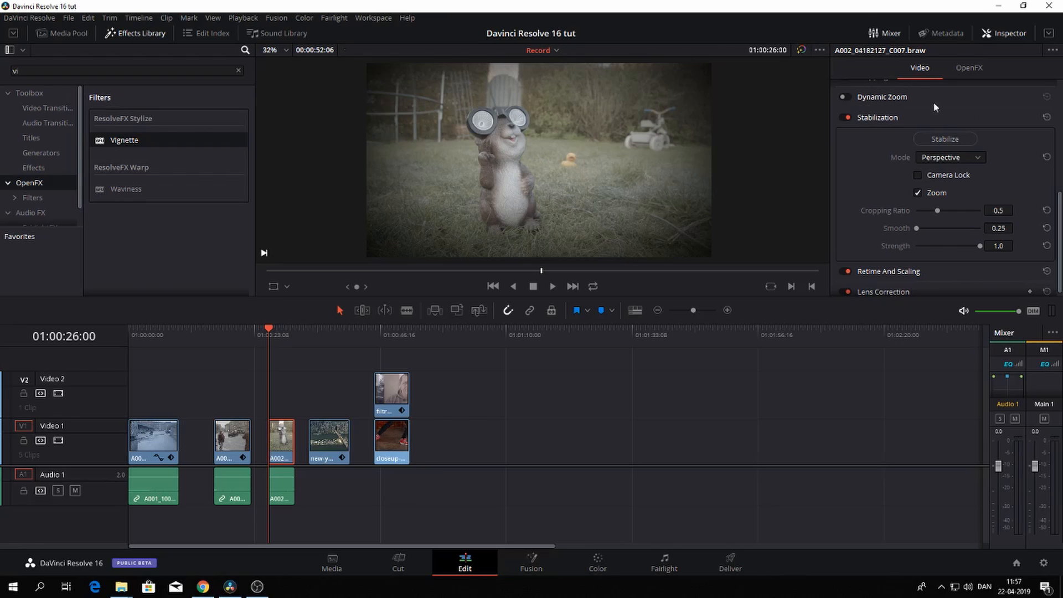
left_click(956, 144)
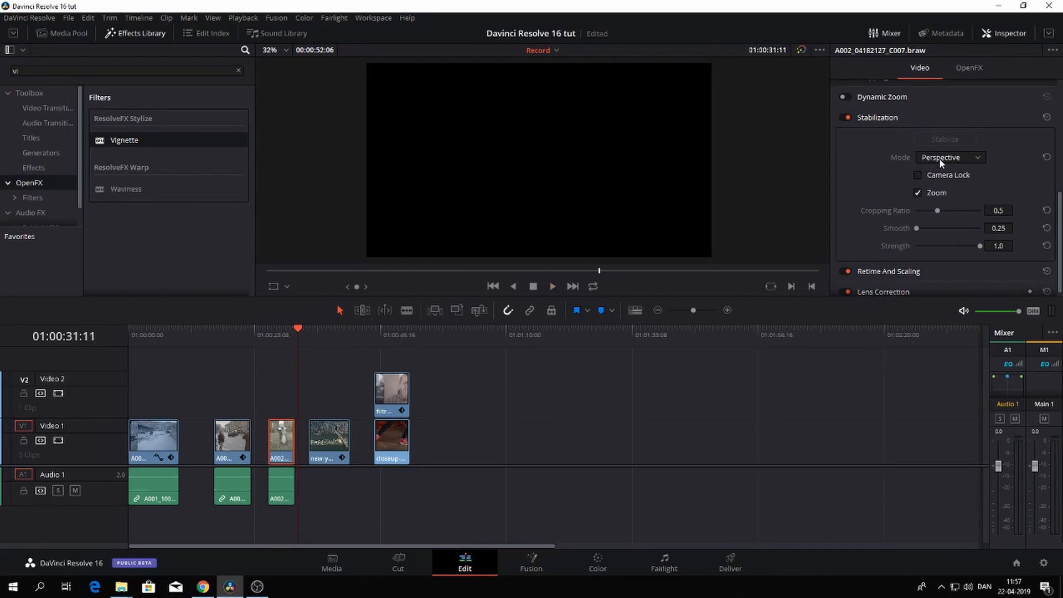
key("space")
Step: Search the effects for "in" and apply Invert Color to the New York aerial clip
left_click_drag(297, 341, 308, 335)
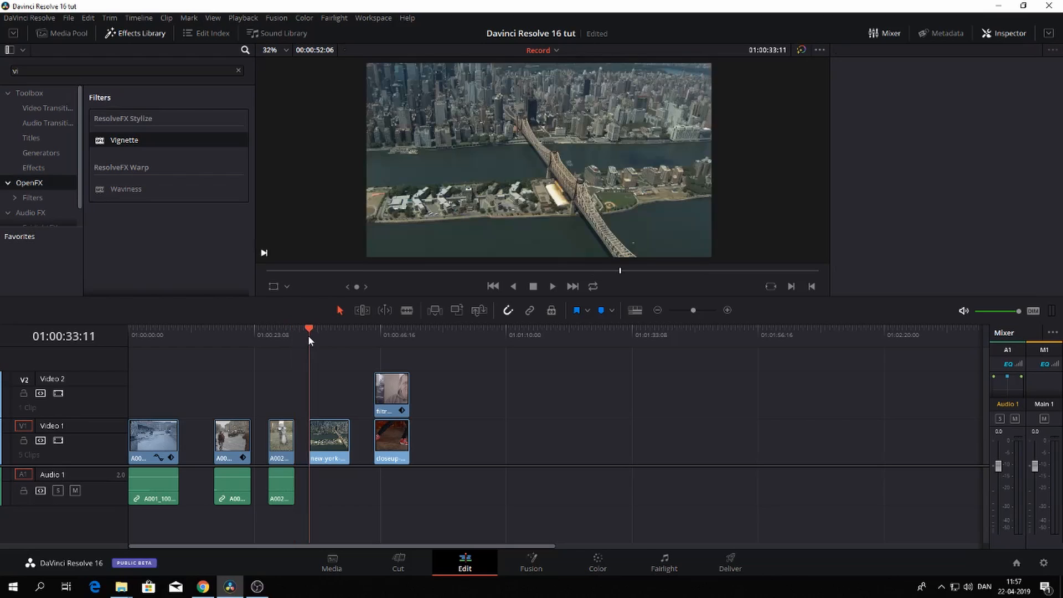
left_click(46, 71)
key("BackSpace")
key("BackSpace")
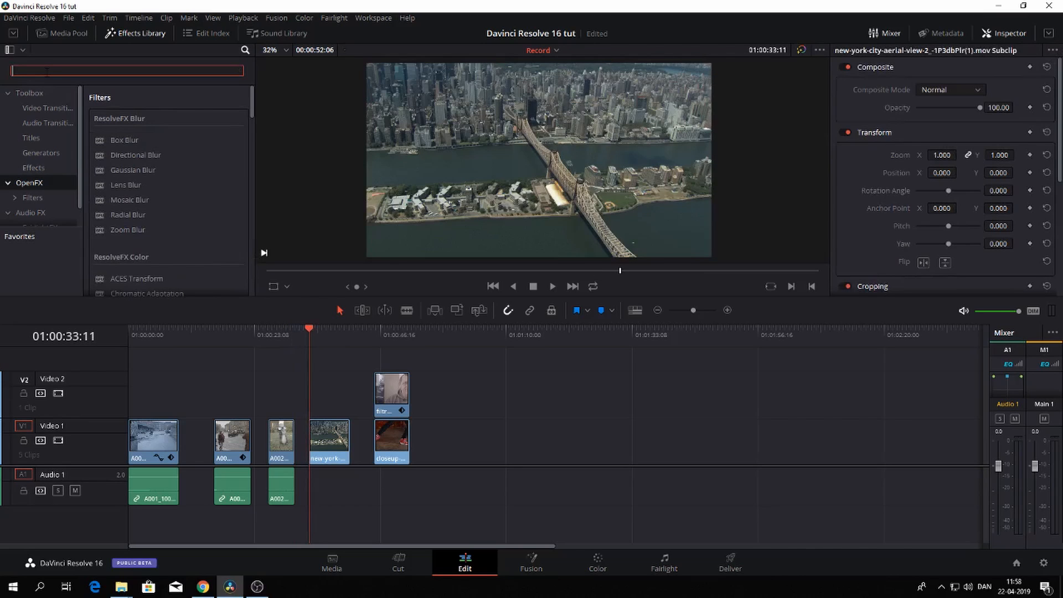
type("in")
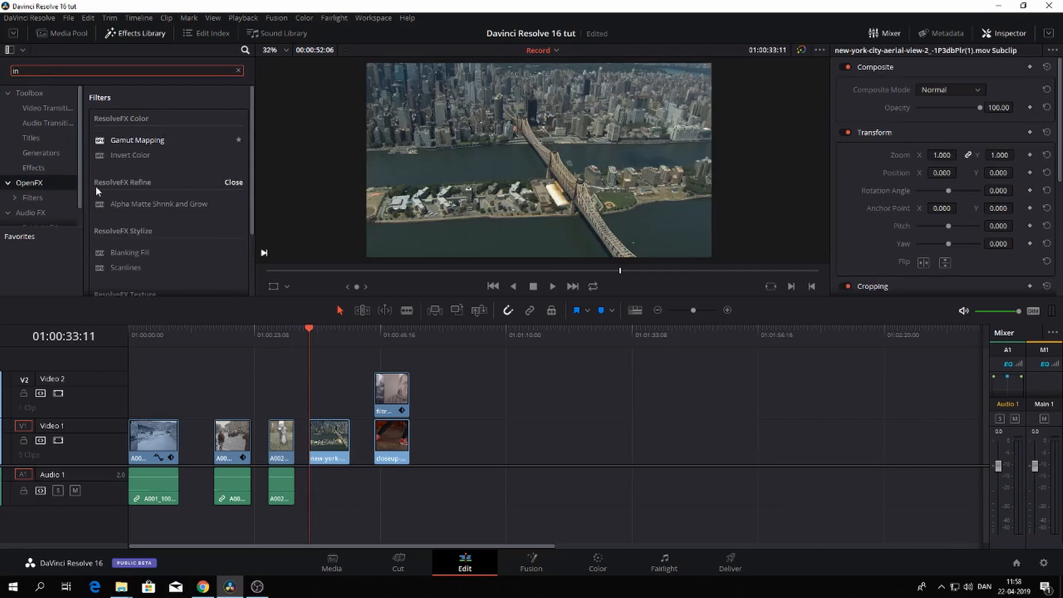
left_click_drag(128, 154, 329, 449)
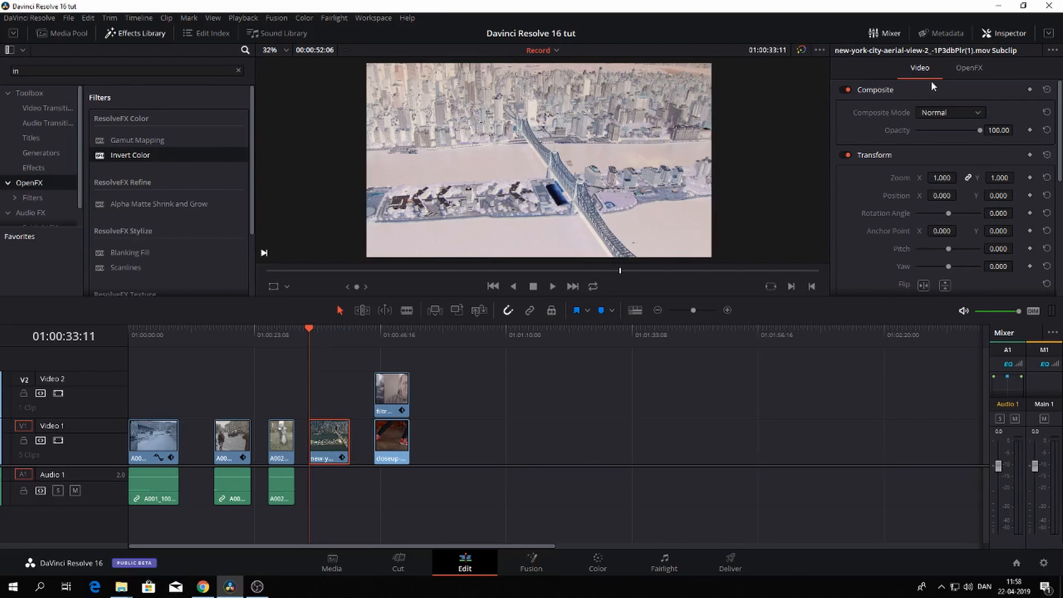
Step: Turn off Invert Blue and Invert Red in the New York clip's Invert Color effect, leaving Invert Green enabled
left_click(969, 68)
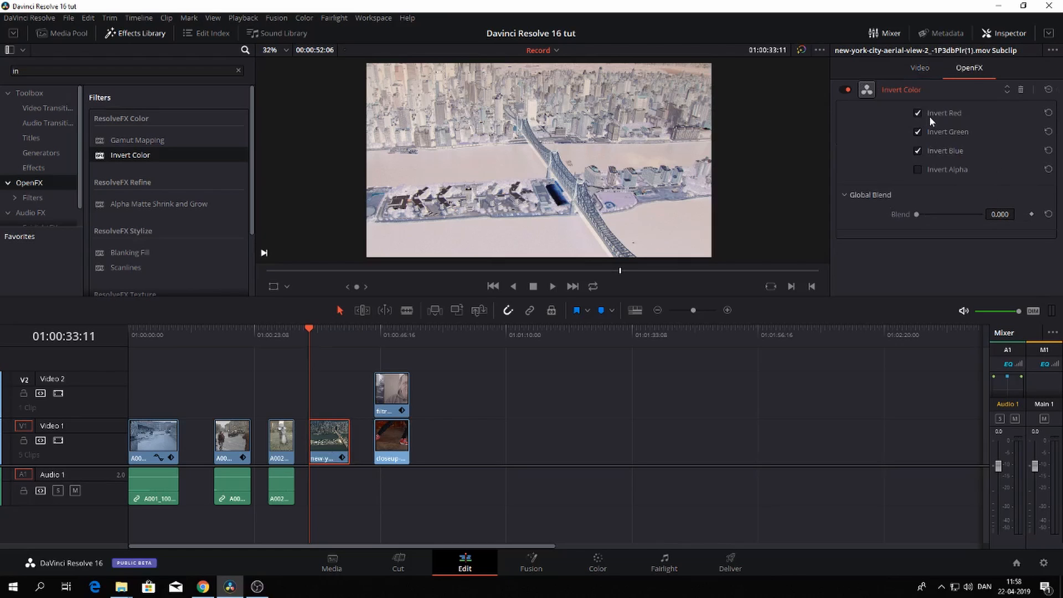
left_click(918, 150)
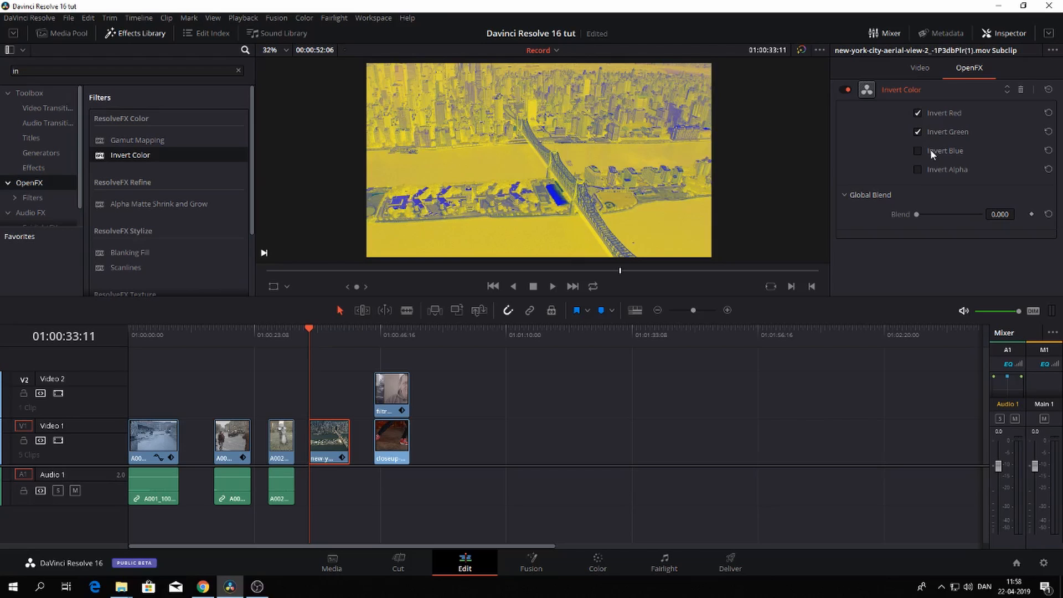
left_click(917, 114)
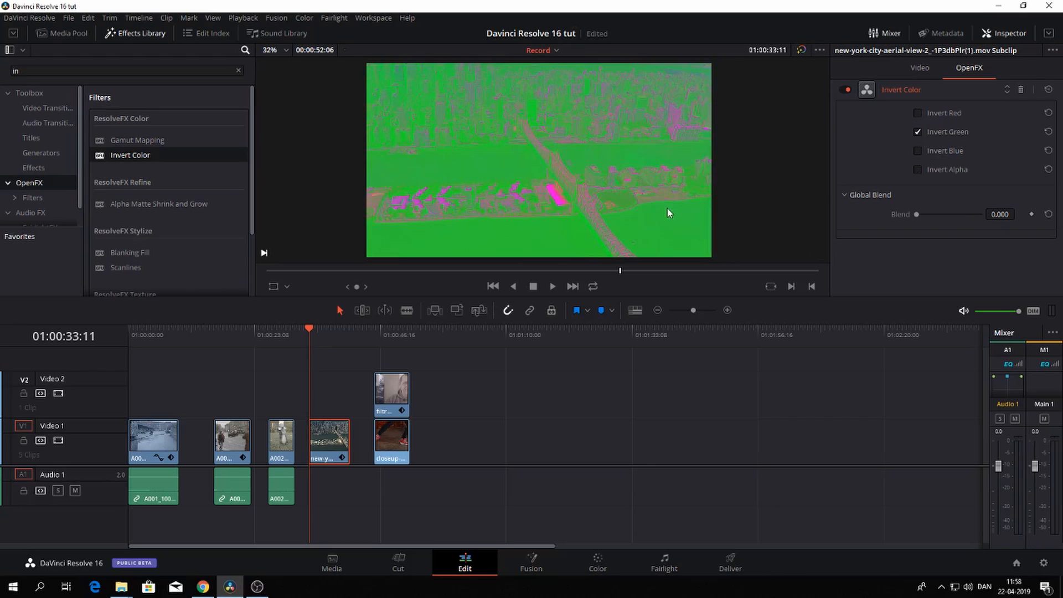
Step: Re-enable Invert Red and Invert Blue in the New York aerial clip's Invert Color effect
left_click(918, 113)
left_click(918, 151)
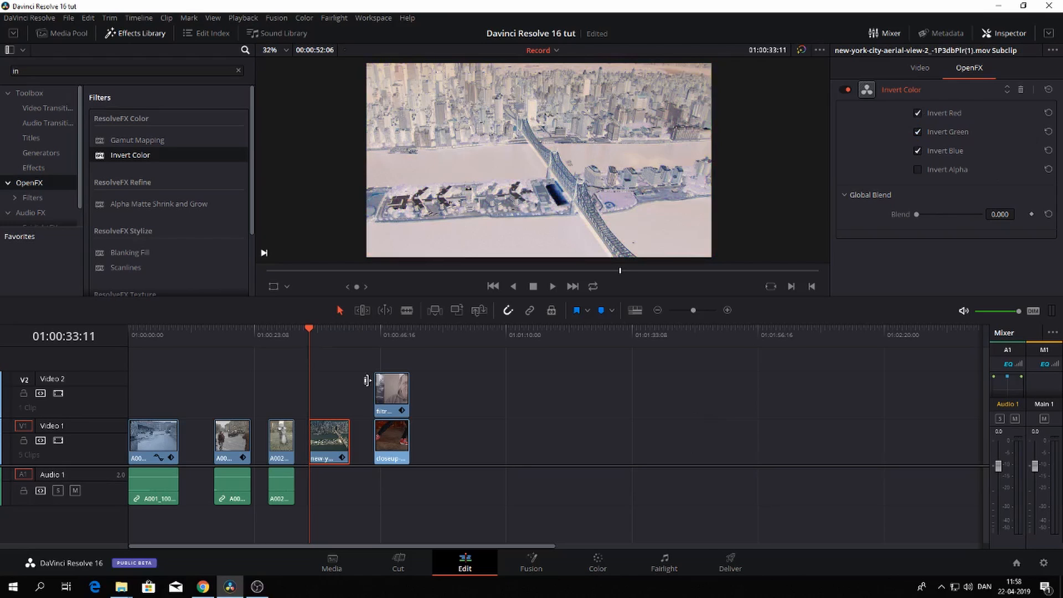
Step: Move the playhead to the start of the stacked clips, search the effects for "sha" and apply Drop Shadow to the Video 2 overlay clip
left_click_drag(345, 343, 374, 343)
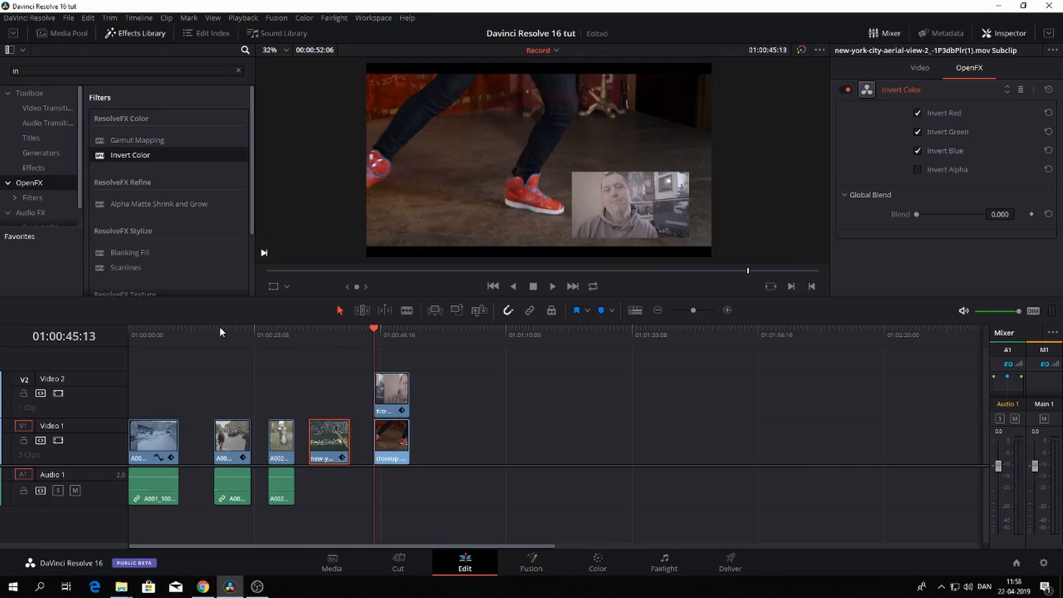
left_click(37, 71)
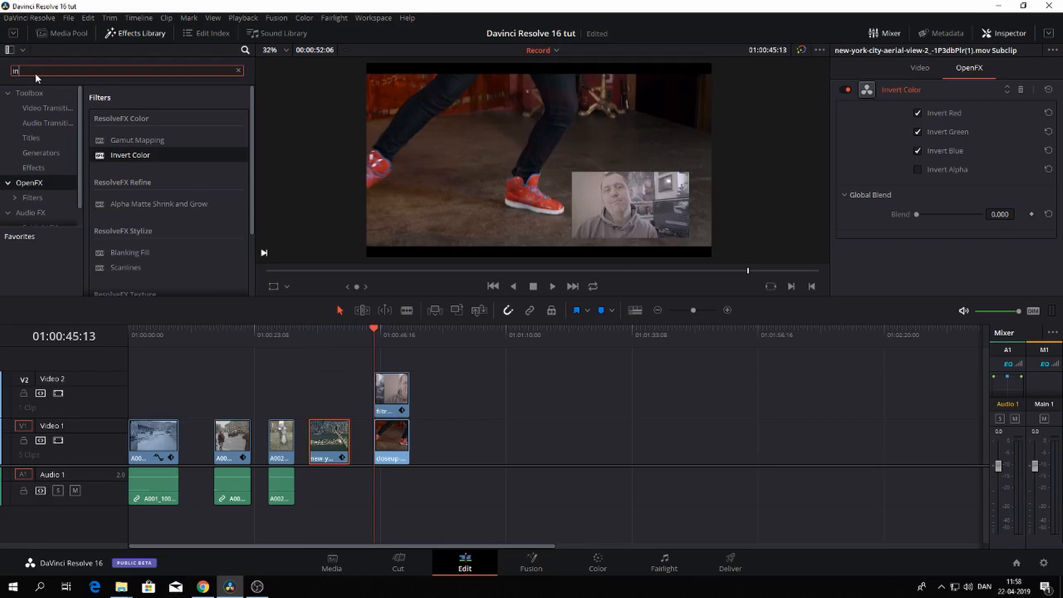
key("BackSpace")
key("BackSpace")
type("sha")
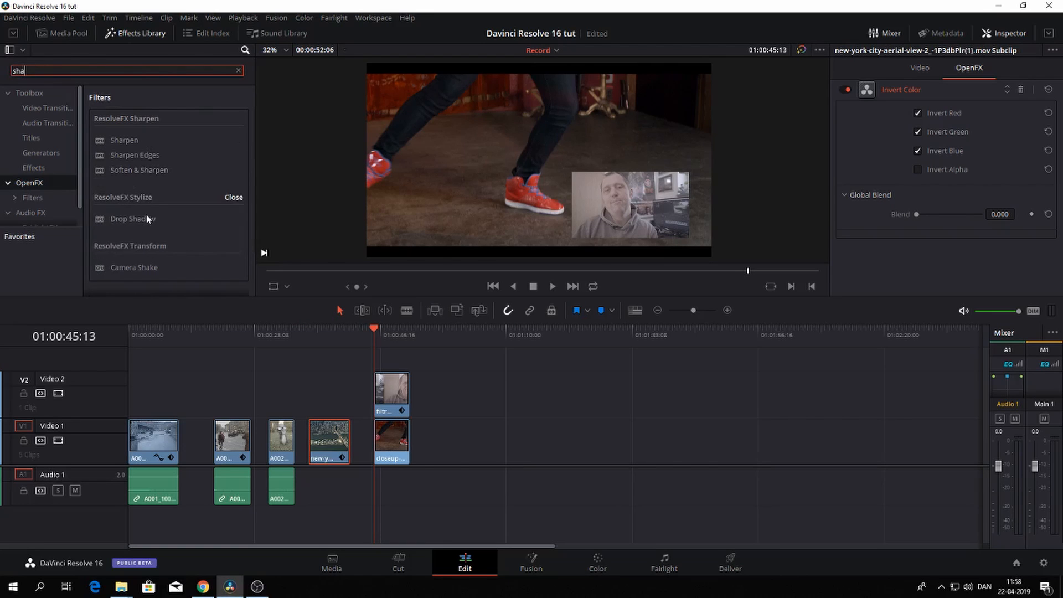
left_click_drag(145, 219, 398, 392)
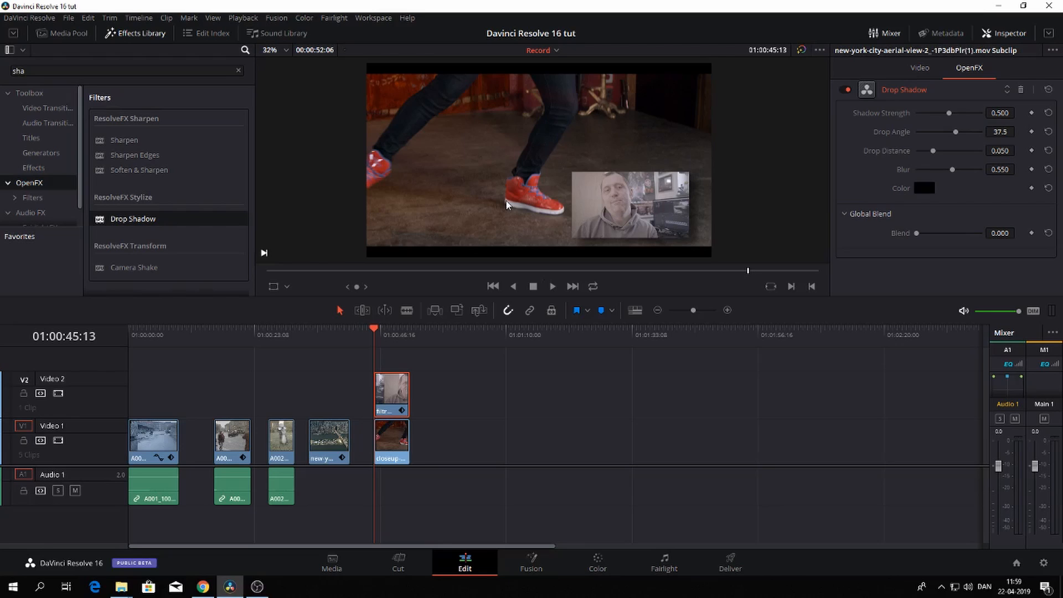
Step: Preview the overlay clip briefly and set its Drop Shadow to Shadow Strength 0.559, Drop Angle 39.6, Drop Distance 0.000 and Blur 0.720
key("space")
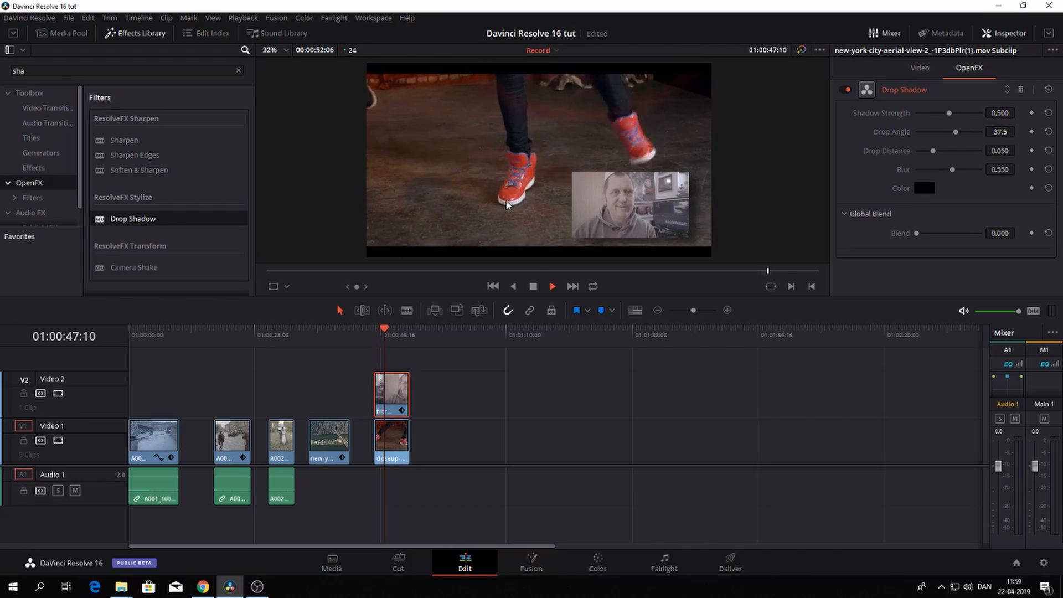
key("space")
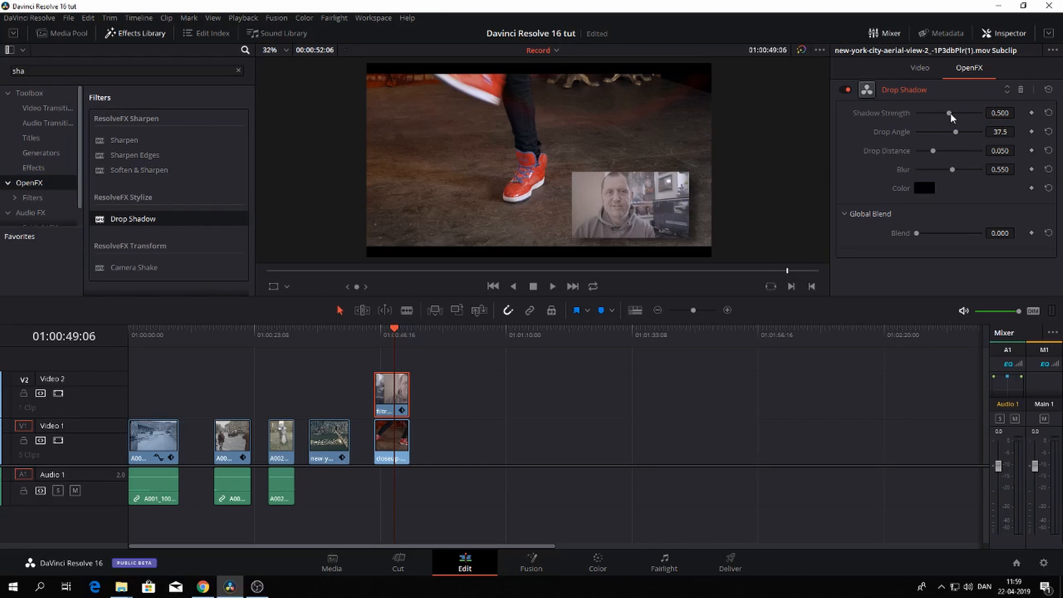
left_click_drag(951, 116, 895, 153)
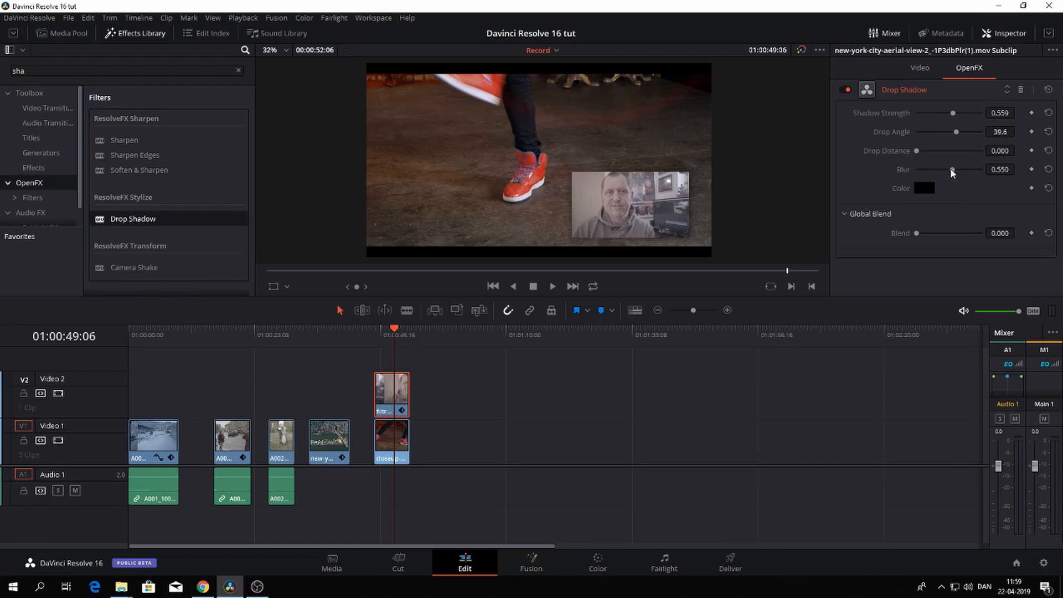
mouse_move(953, 169)
left_mouse_down()
mouse_move(972, 171)
mouse_move(961, 171)
left_mouse_up()
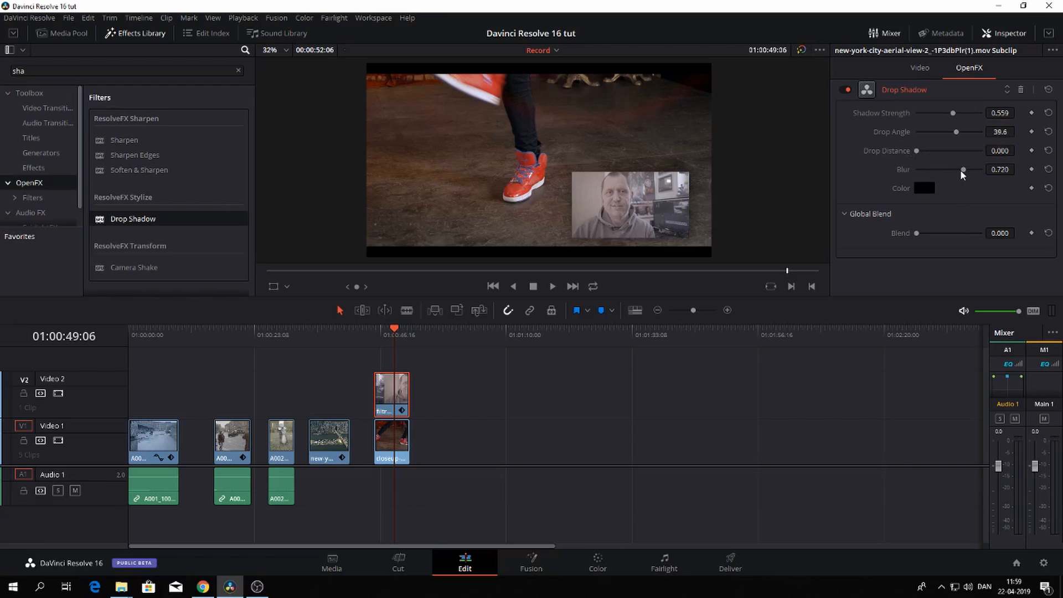